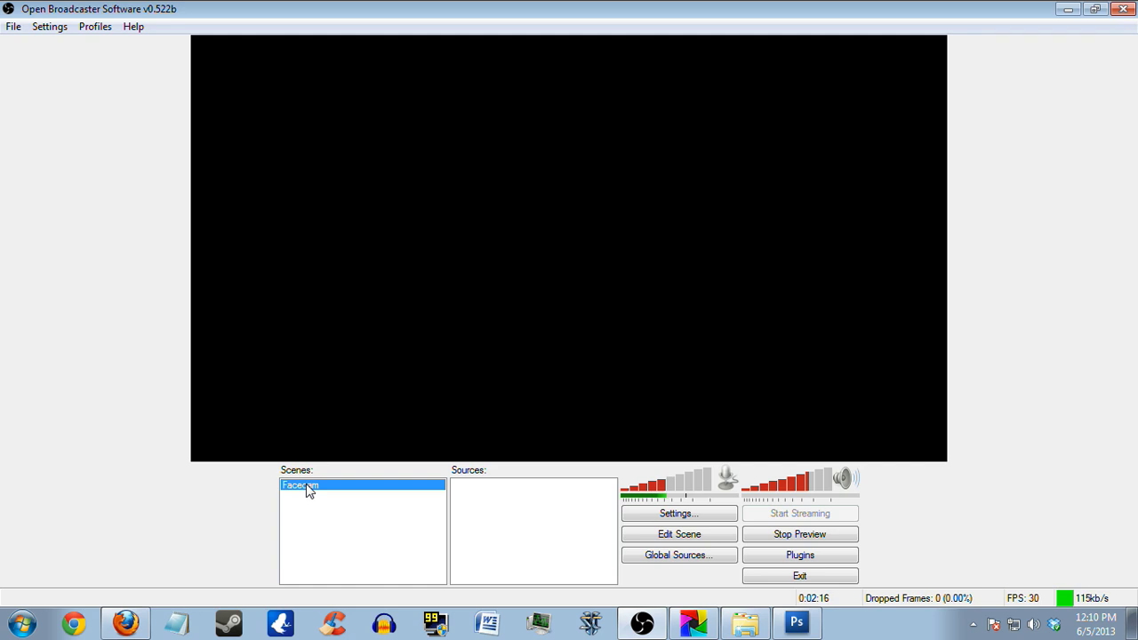
# - Add a Game Capture source to the Facecam scene, keeping the default name and capture settings
pyautogui.rightClick(516, 496)
pyautogui.moveTo(552, 508)
pyautogui.click(662, 507)
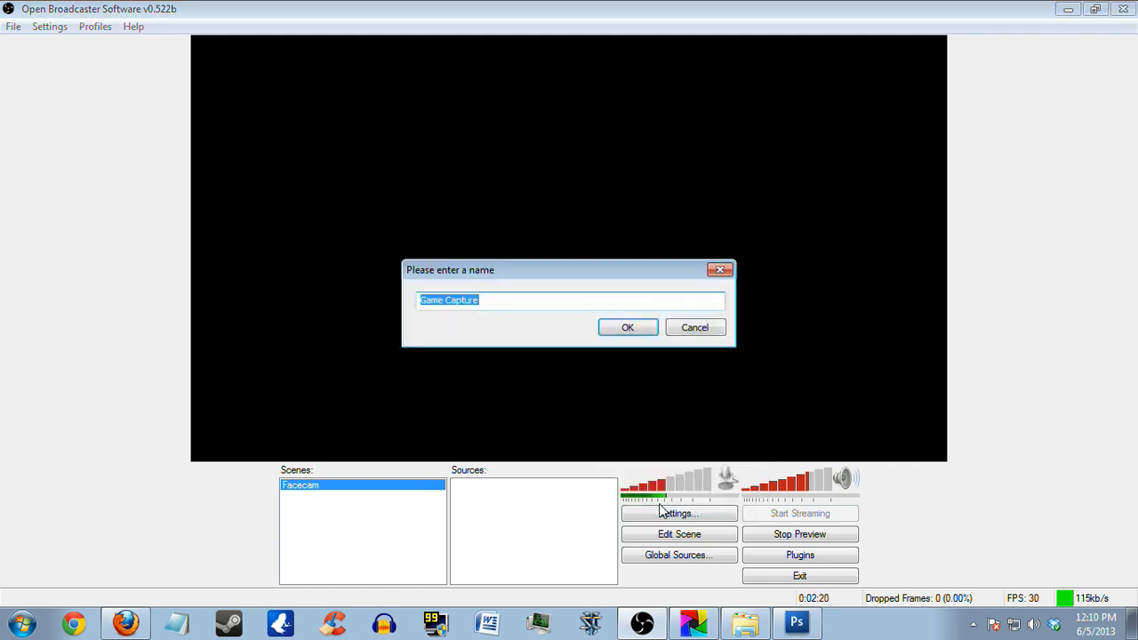
pyautogui.click(620, 330)
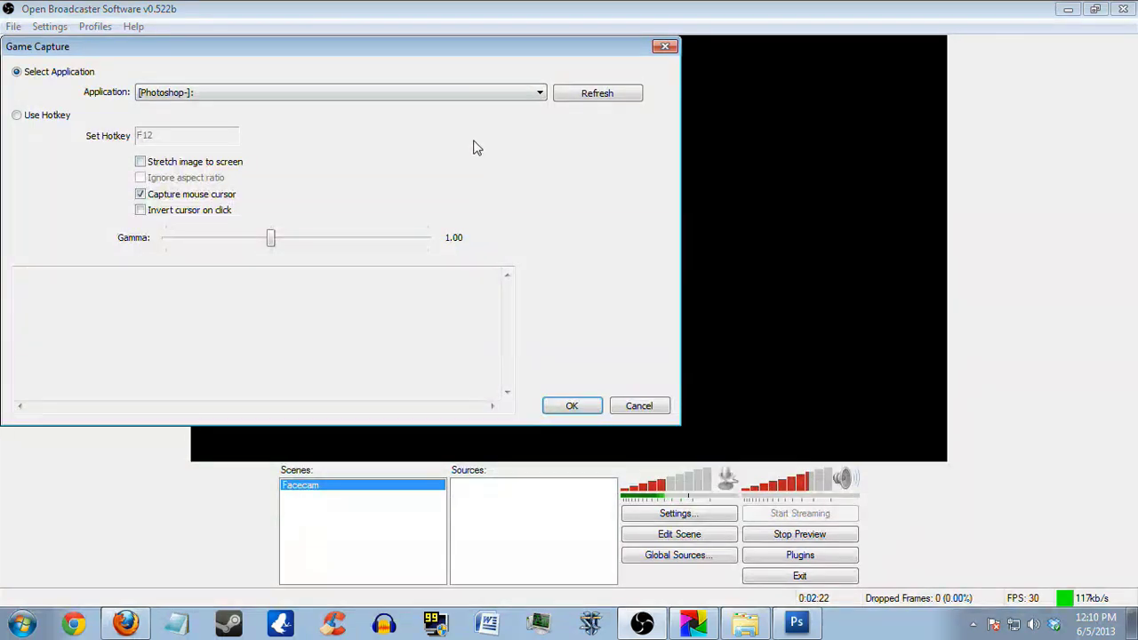
pyautogui.click(507, 95)
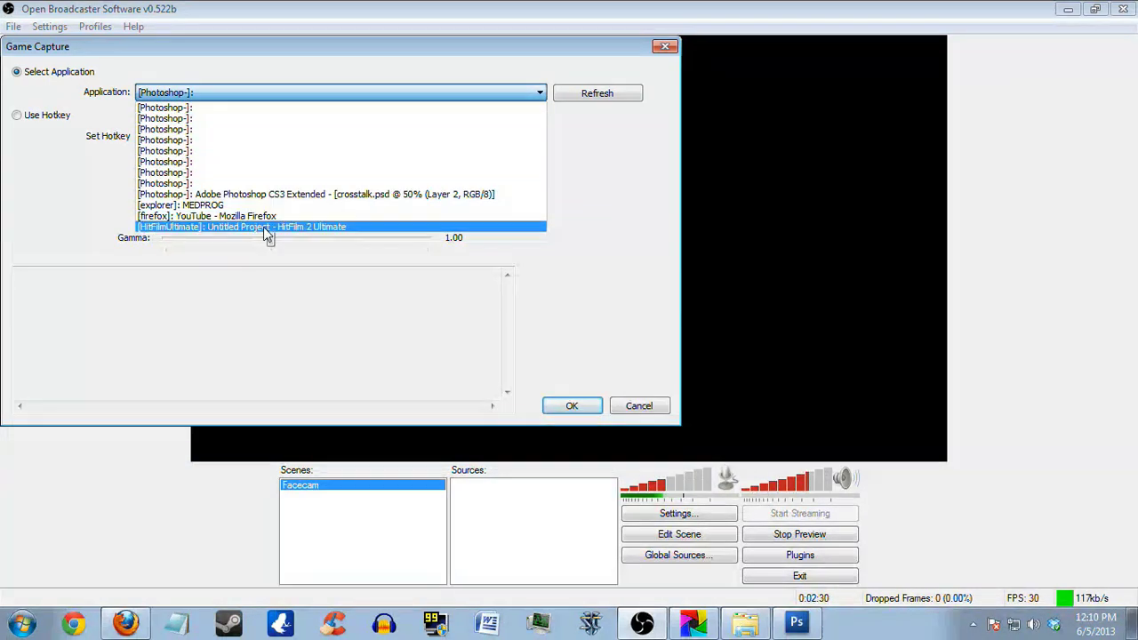
pyautogui.click(583, 184)
pyautogui.click(587, 404)
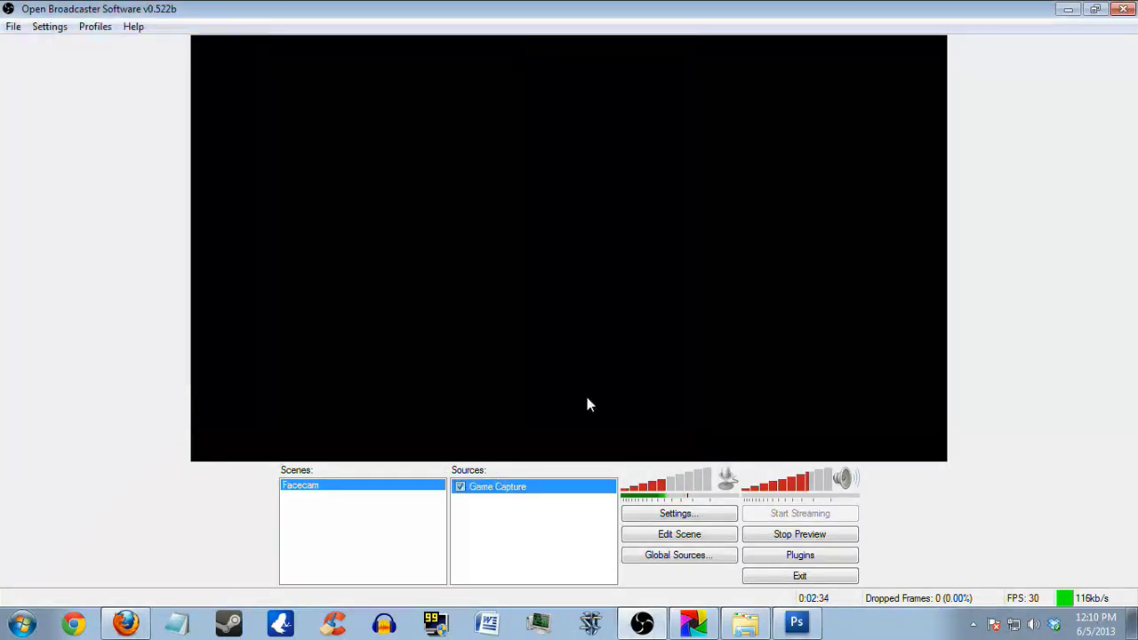
# - Add a Video Capture Device source to the Facecam scene using the Vimicro USB Camera (Altair)
pyautogui.click(536, 506)
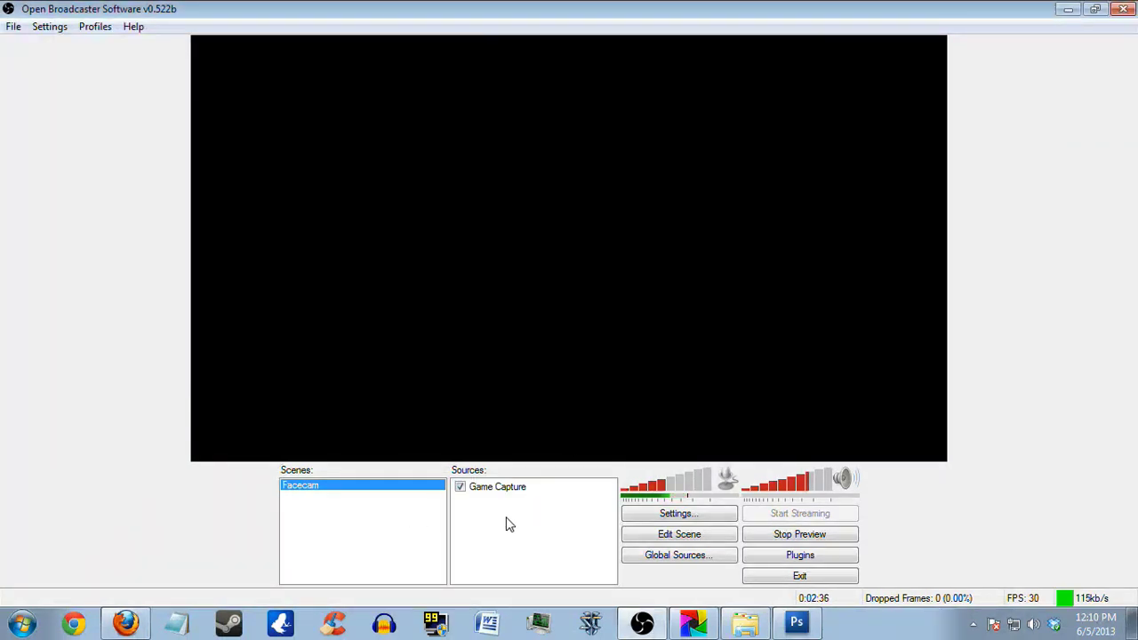
pyautogui.rightClick(507, 524)
pyautogui.moveTo(553, 530)
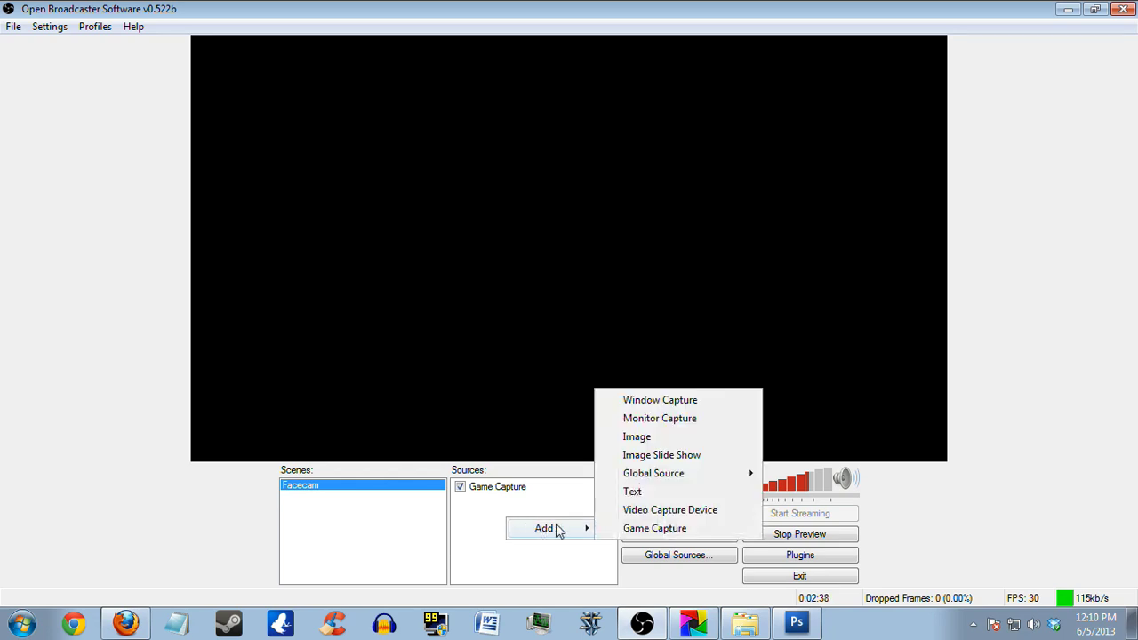
pyautogui.click(649, 513)
pyautogui.click(647, 325)
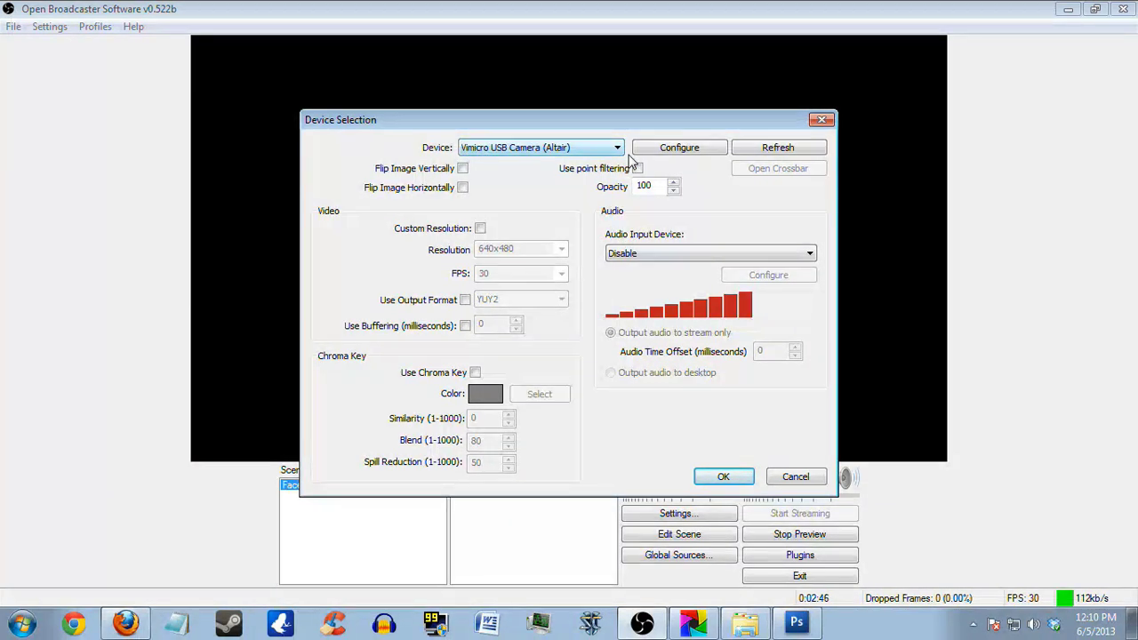
pyautogui.click(724, 478)
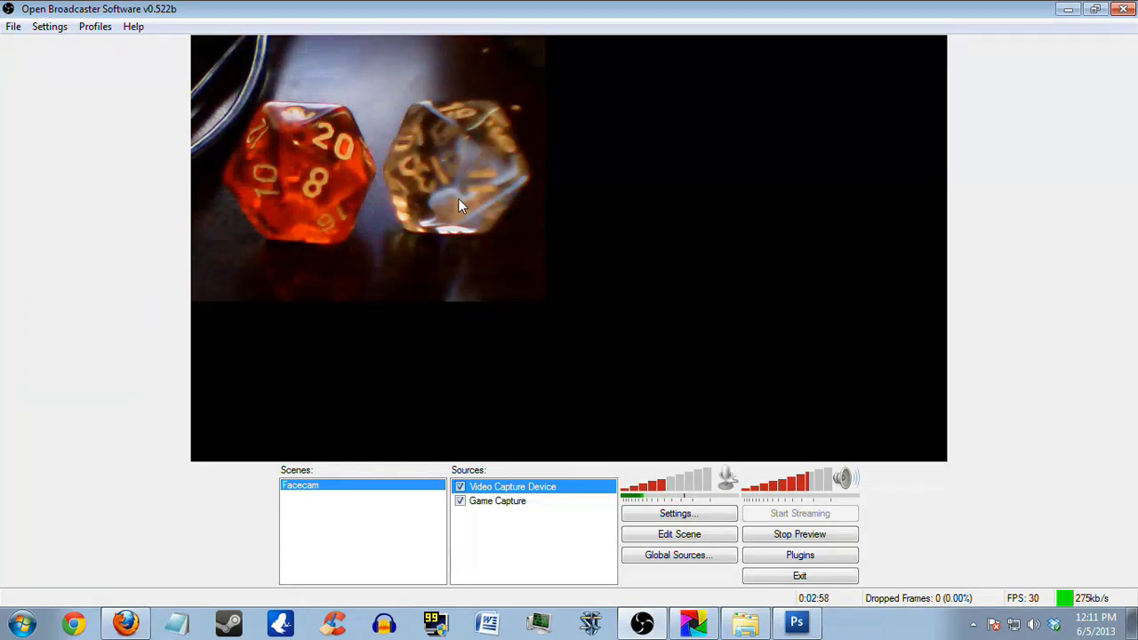
# - In scene editing mode, shrink the webcam image to under half its width and place it in the preview's upper-right corner
pyautogui.click(662, 539)
pyautogui.click(706, 535)
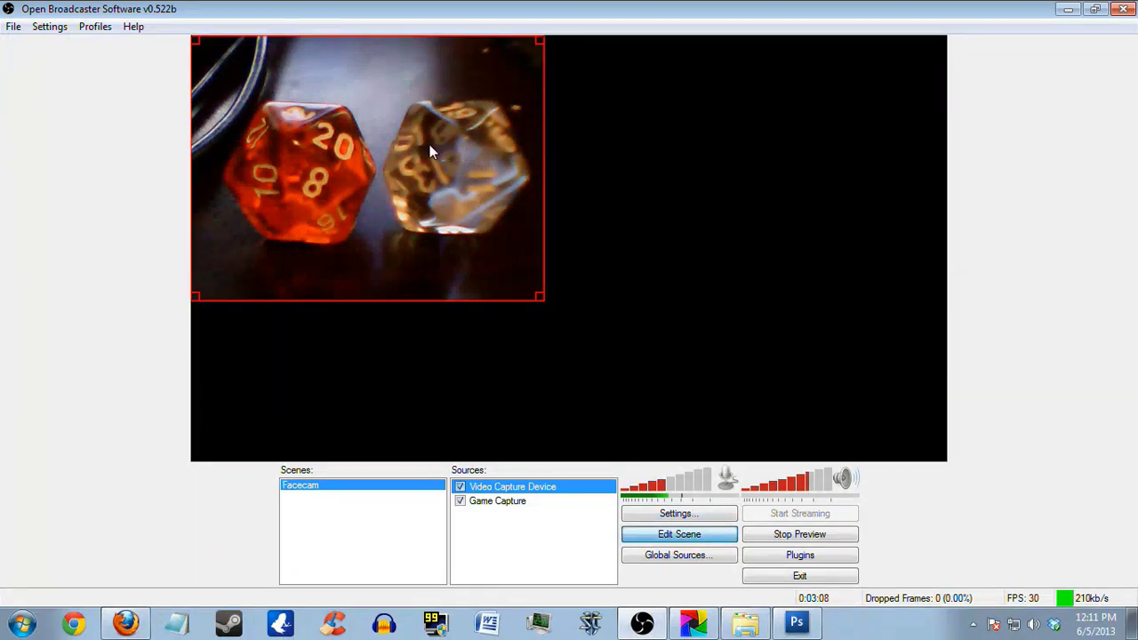
pyautogui.moveTo(463, 157); pyautogui.dragTo(585, 249)
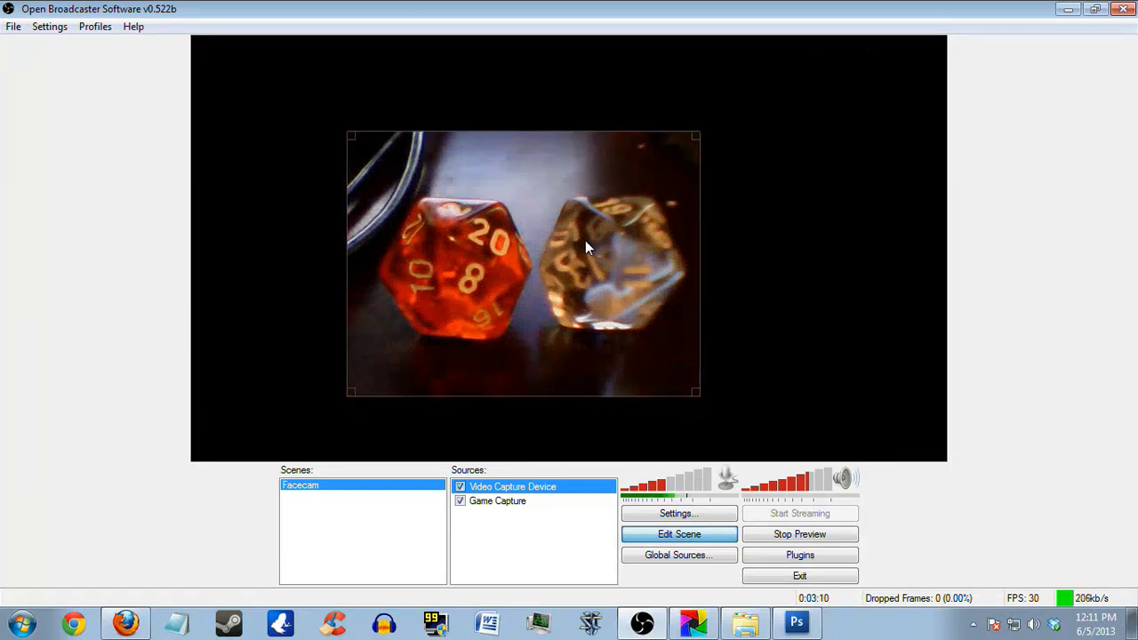
pyautogui.click(647, 301)
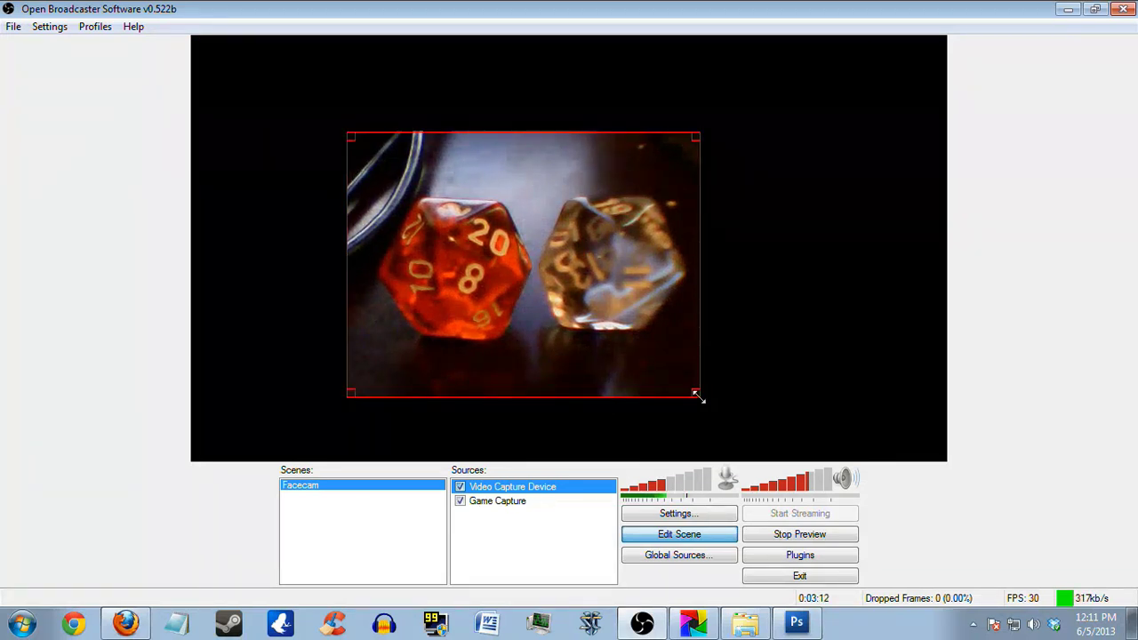
pyautogui.moveTo(698, 396); pyautogui.dragTo(484, 189)
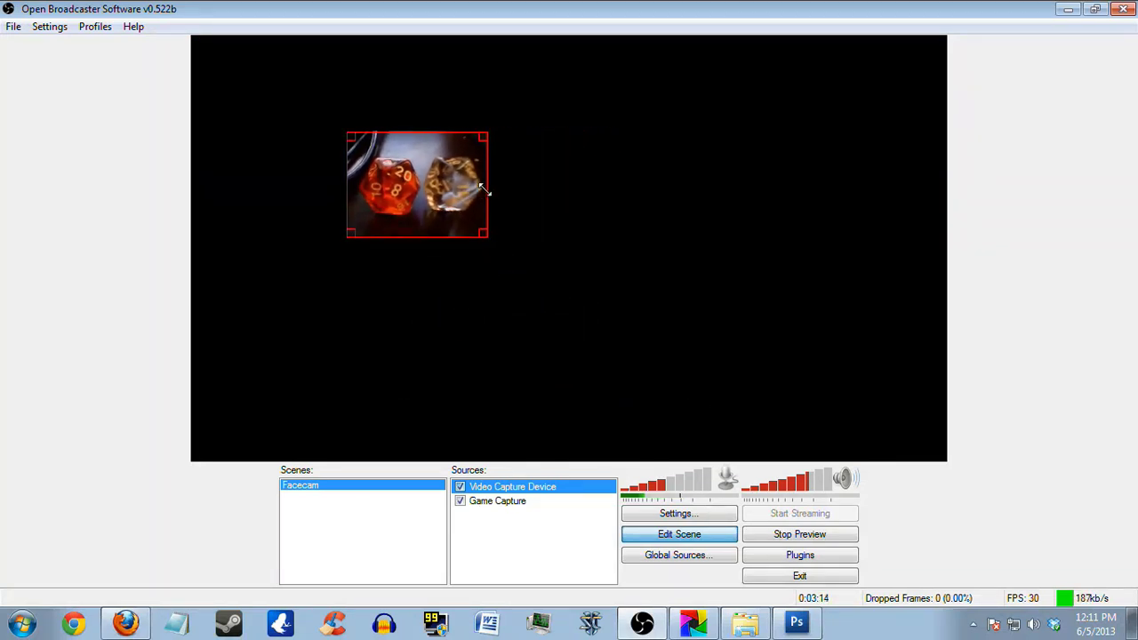
pyautogui.moveTo(391, 189); pyautogui.dragTo(854, 101)
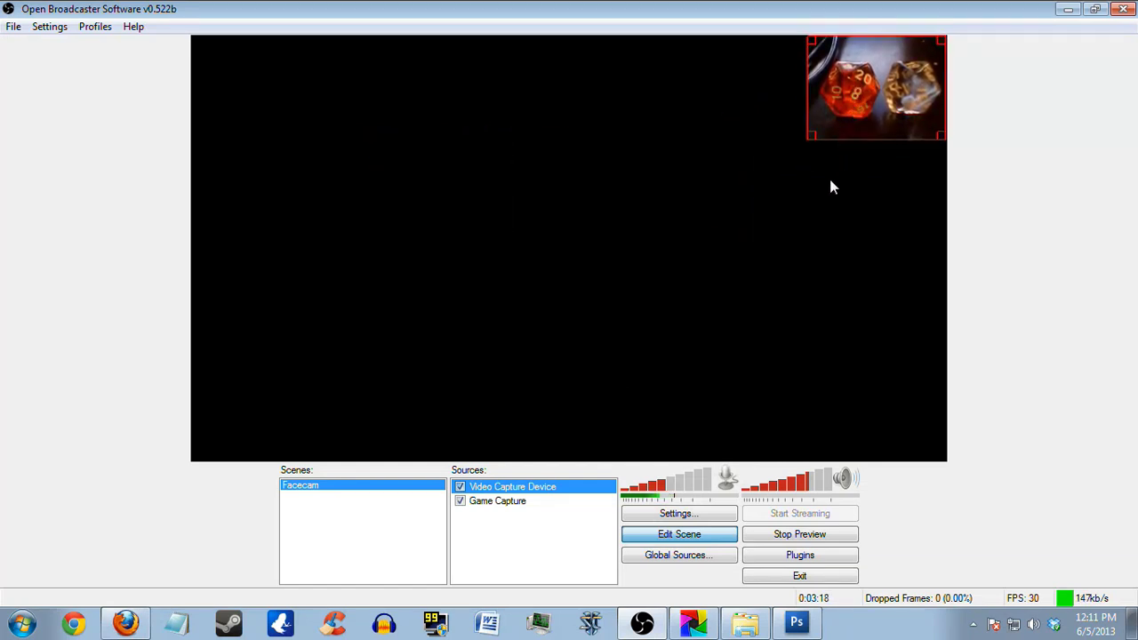
pyautogui.click(716, 179)
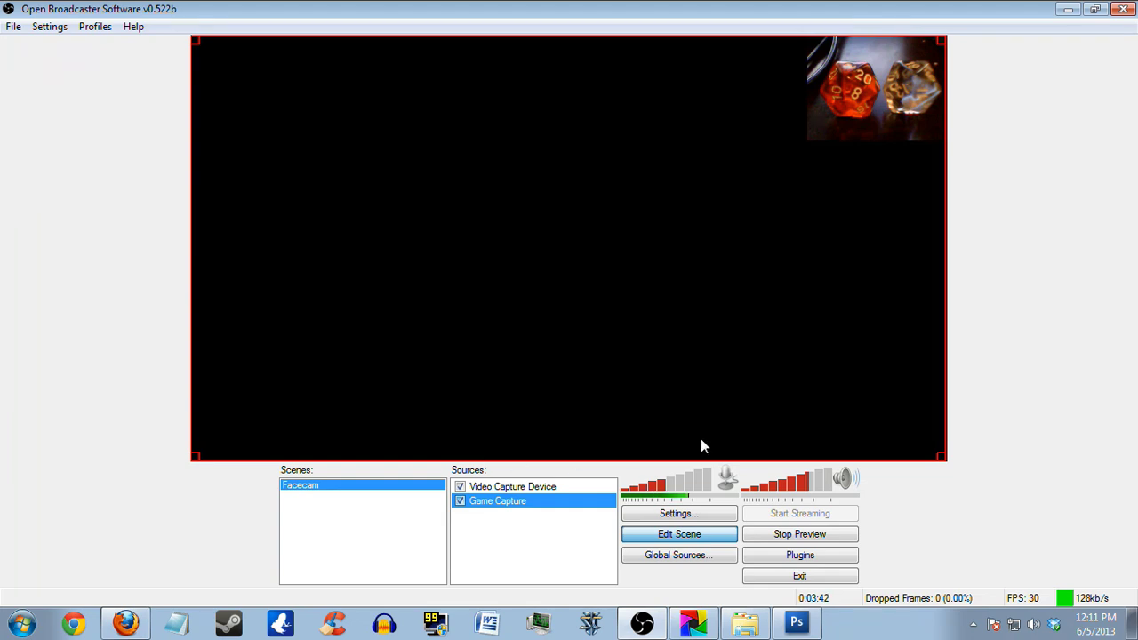
# - Add a new scene named Podcastery
pyautogui.click(534, 560)
pyautogui.rightClick(391, 544)
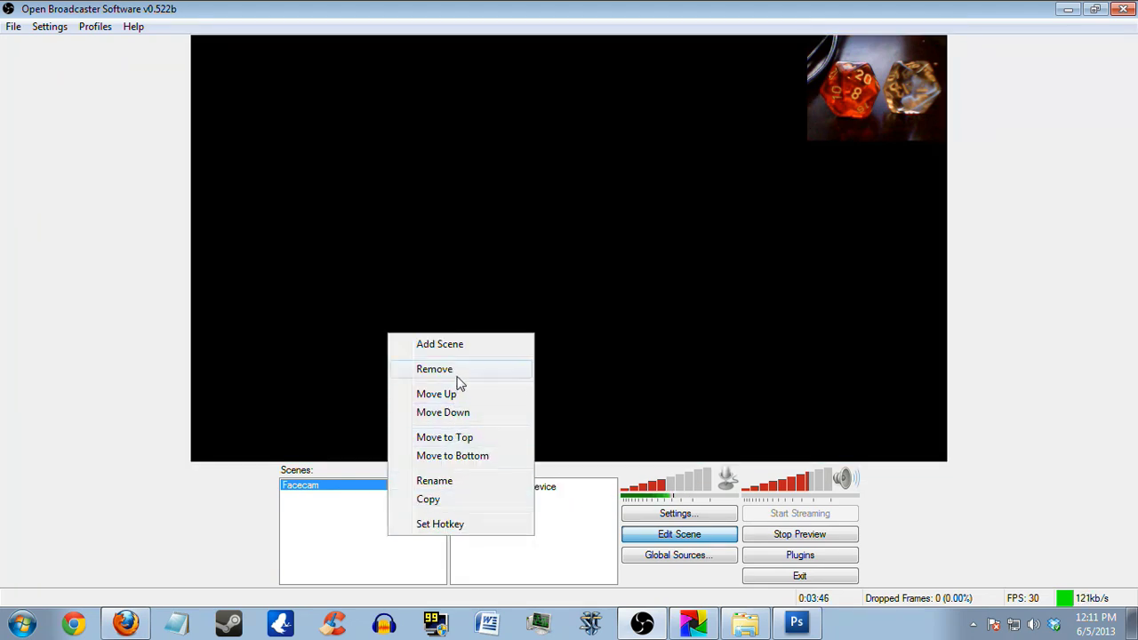
pyautogui.click(469, 346)
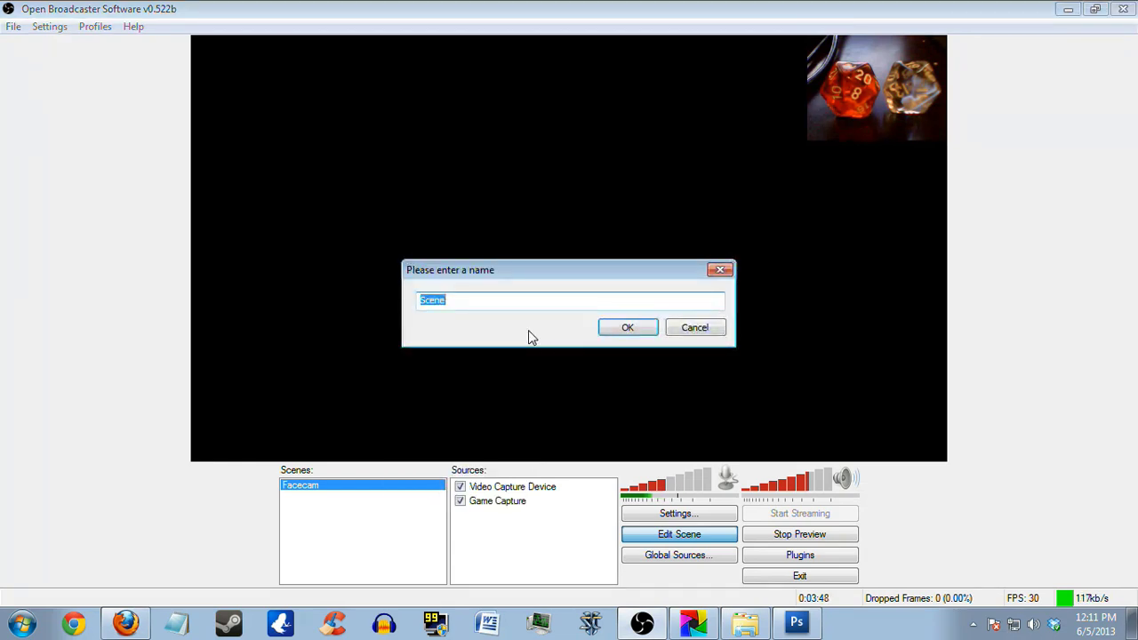
pyautogui.write('Podcastery')
pyautogui.press('Return')
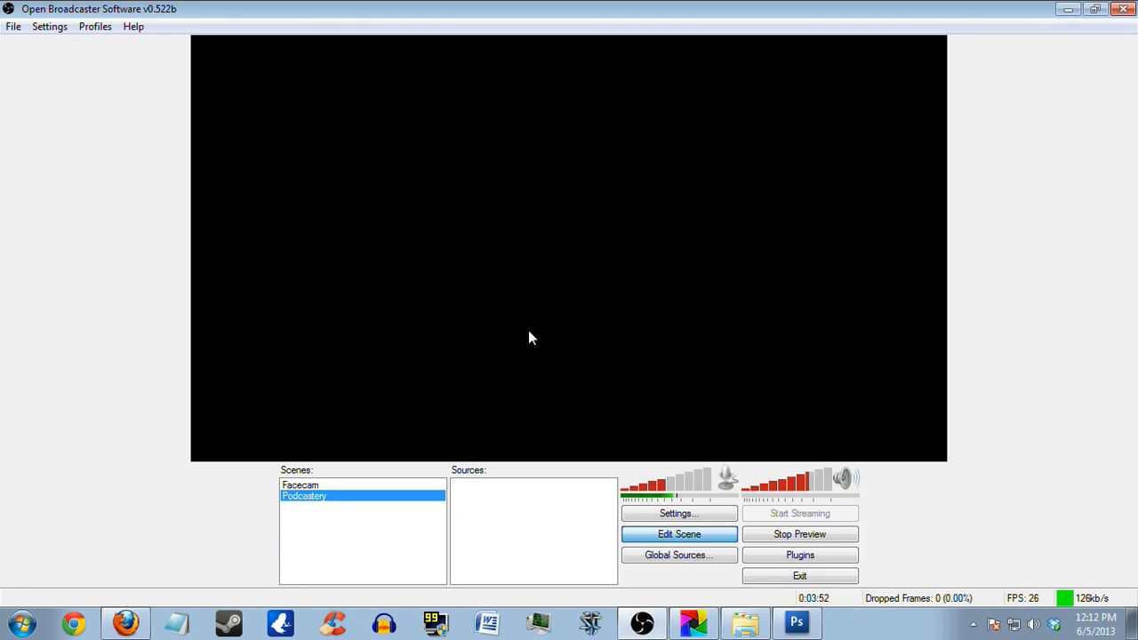
# - Add an Image source to the Podcastery scene, using the crosstalk picture from the desktop's Live Production folder
pyautogui.rightClick(501, 524)
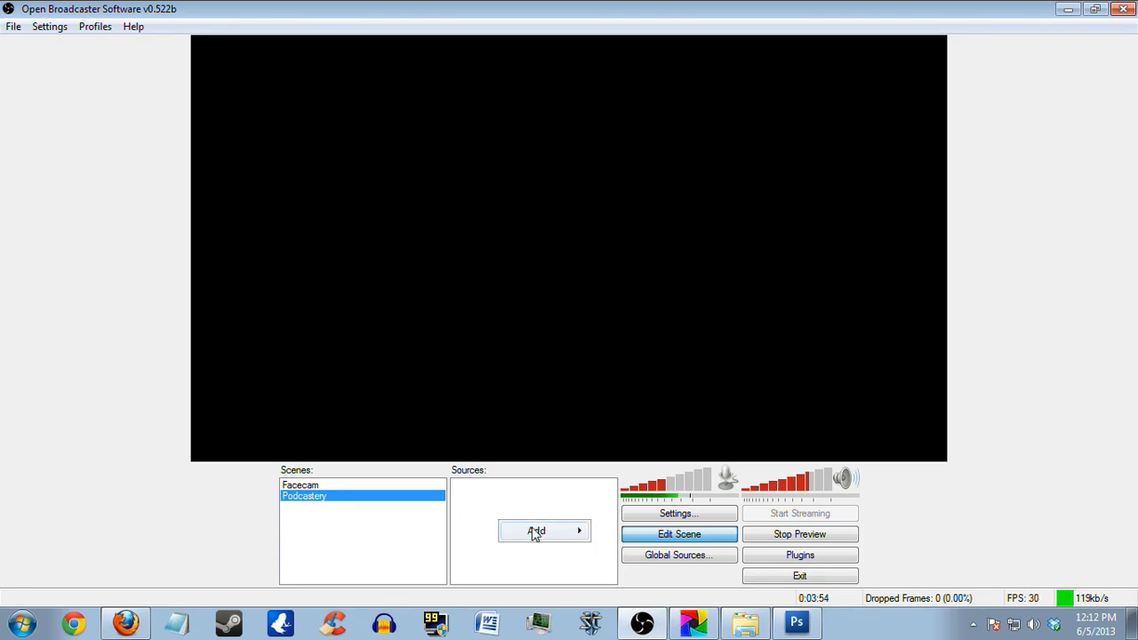
pyautogui.moveTo(536, 534)
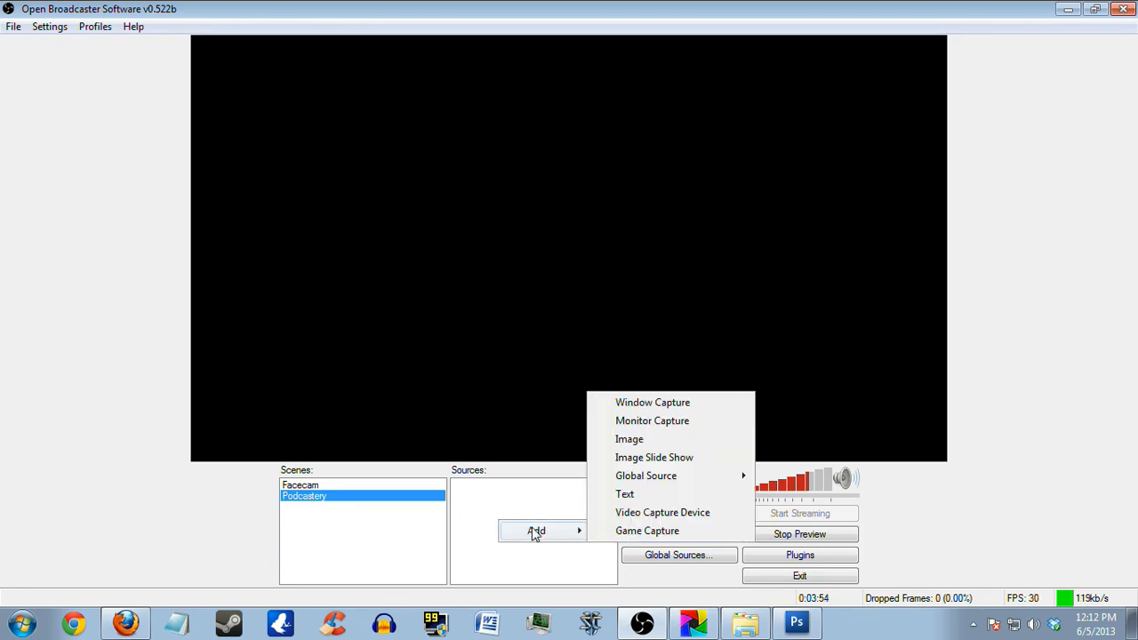
pyautogui.click(628, 439)
pyautogui.click(633, 329)
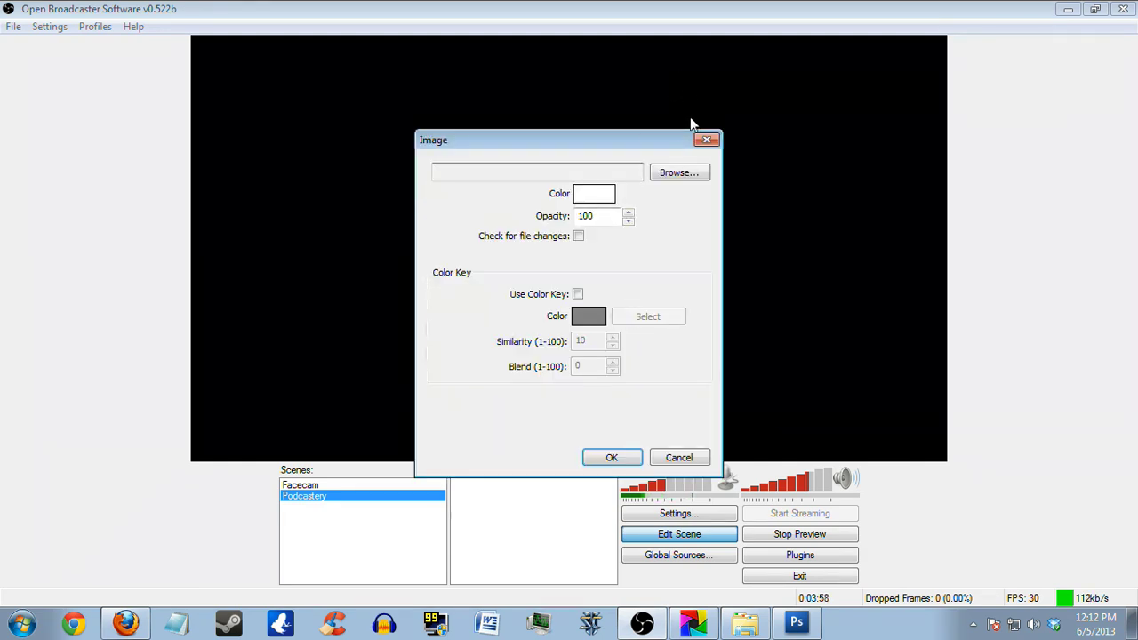
pyautogui.click(681, 172)
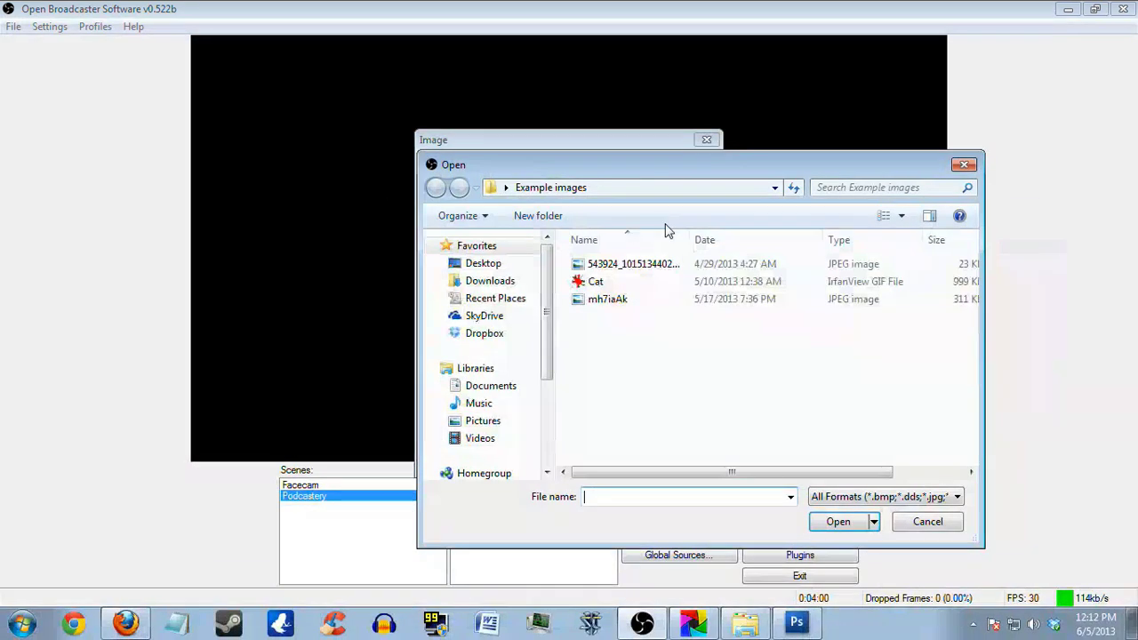
pyautogui.click(487, 265)
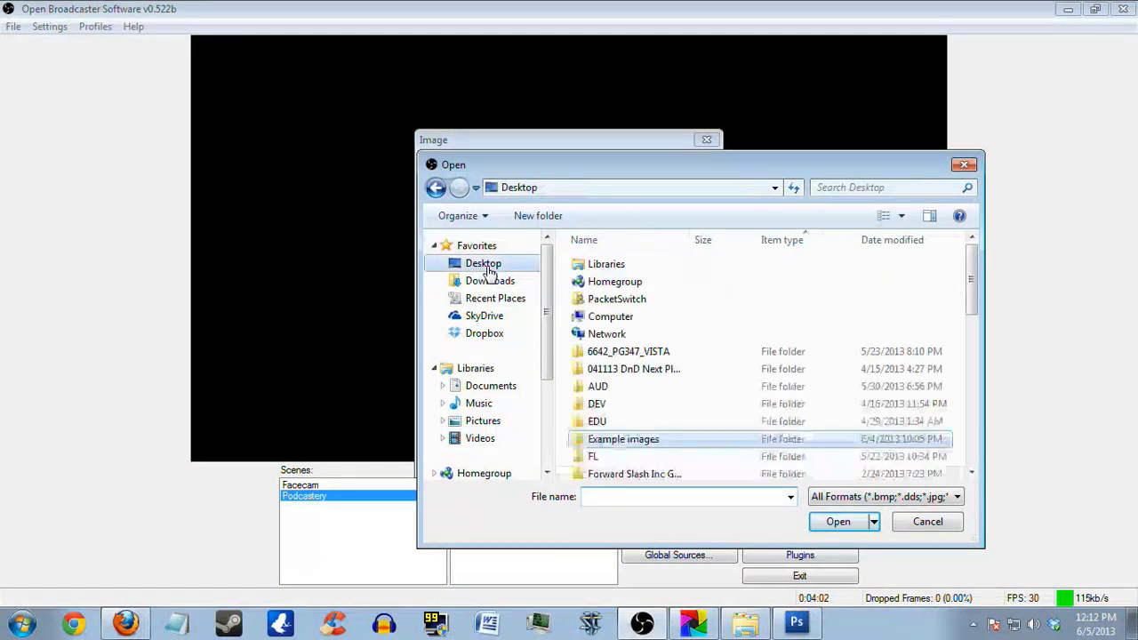
pyautogui.scroll(-4, 673, 416)
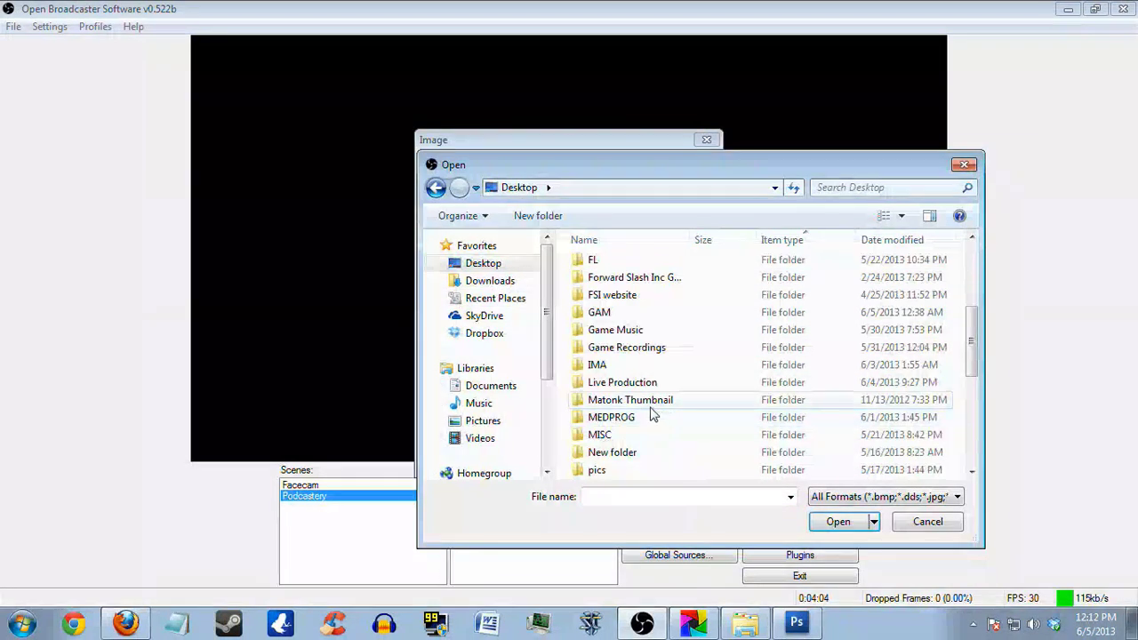
pyautogui.doubleClick(623, 383)
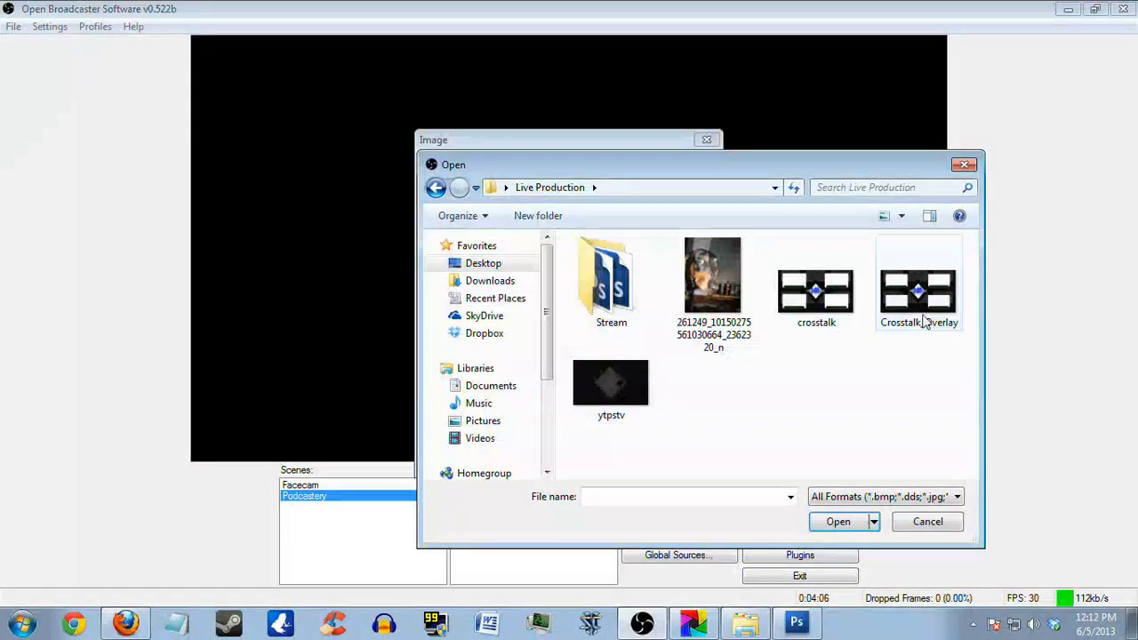
pyautogui.doubleClick(825, 307)
pyautogui.click(611, 457)
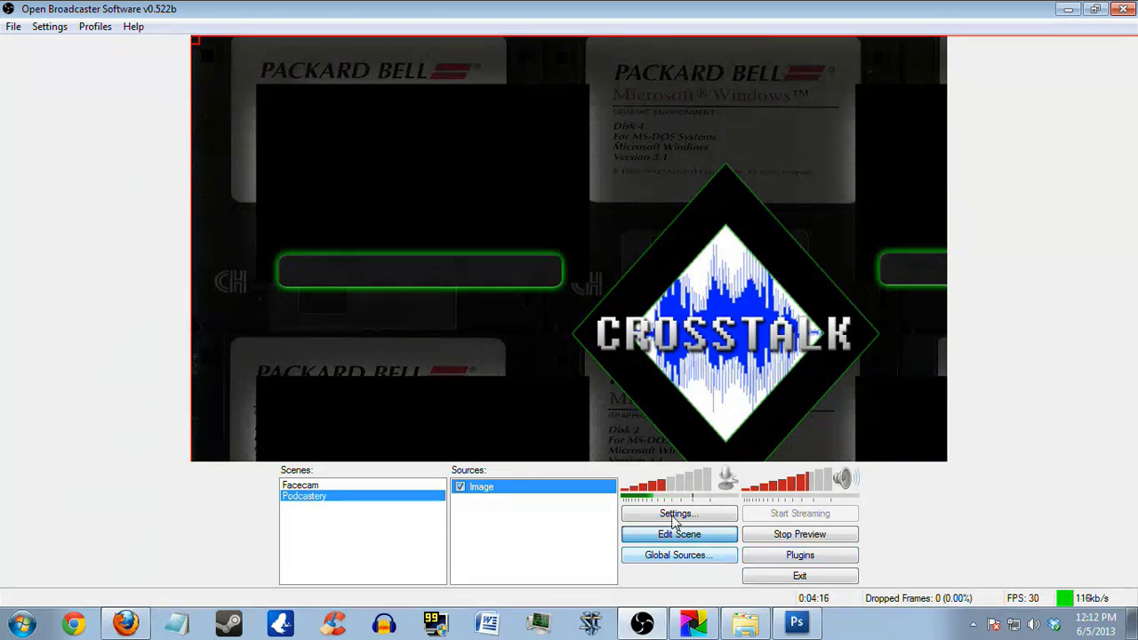
# - Scale and reposition the Crosstalk image so it fills the whole preview area
pyautogui.moveTo(196, 41); pyautogui.dragTo(656, 485)
pyautogui.moveTo(829, 405); pyautogui.dragTo(385, 156)
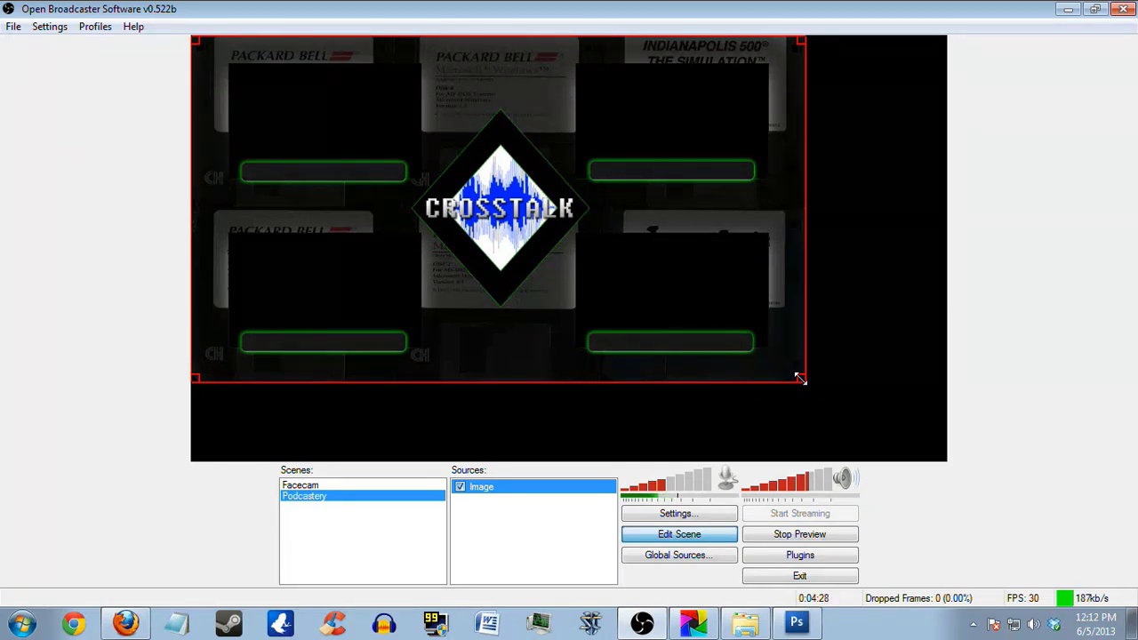
pyautogui.moveTo(800, 378); pyautogui.dragTo(938, 447)
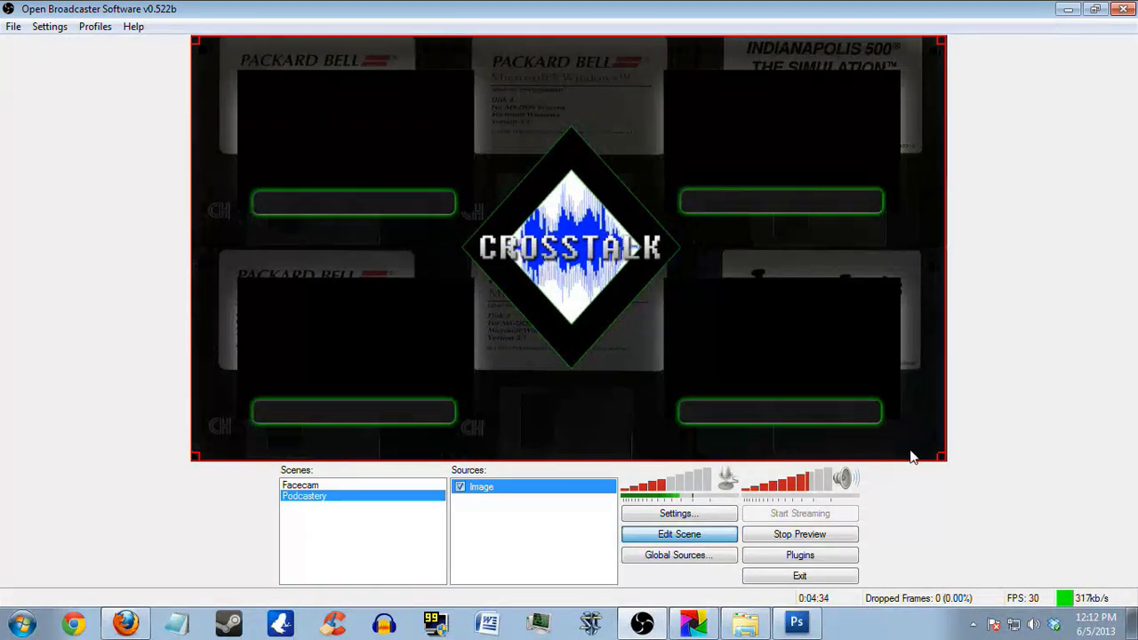
# - Add a Video Capture Device source named Me to the Podcastery scene, using the Vimicro USB Camera (Altair)
pyautogui.click(500, 514)
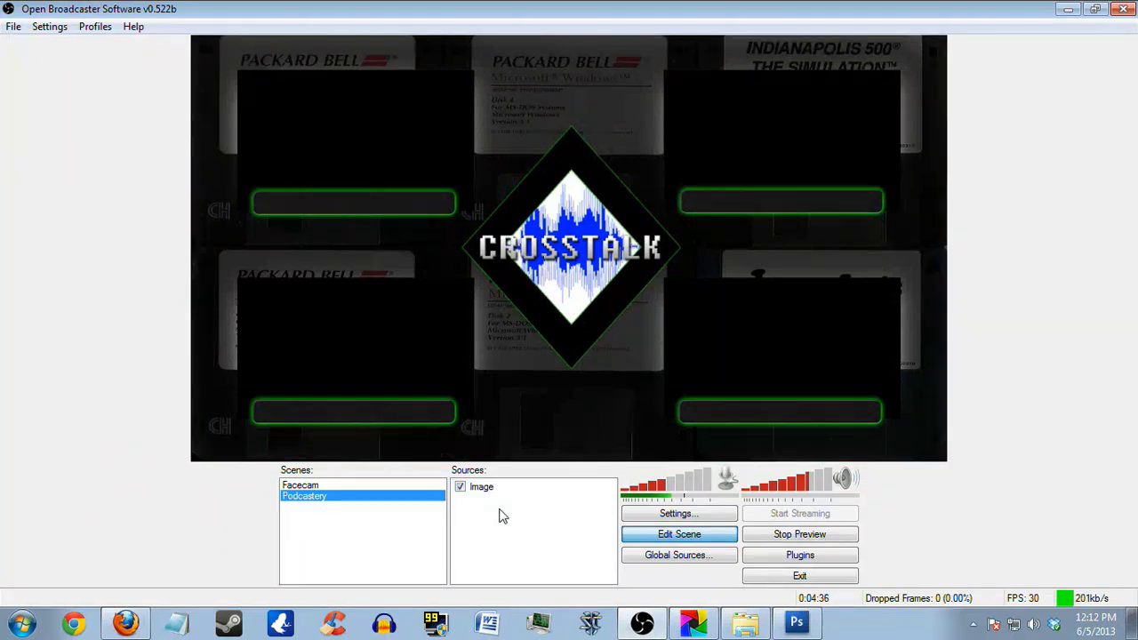
pyautogui.rightClick(499, 512)
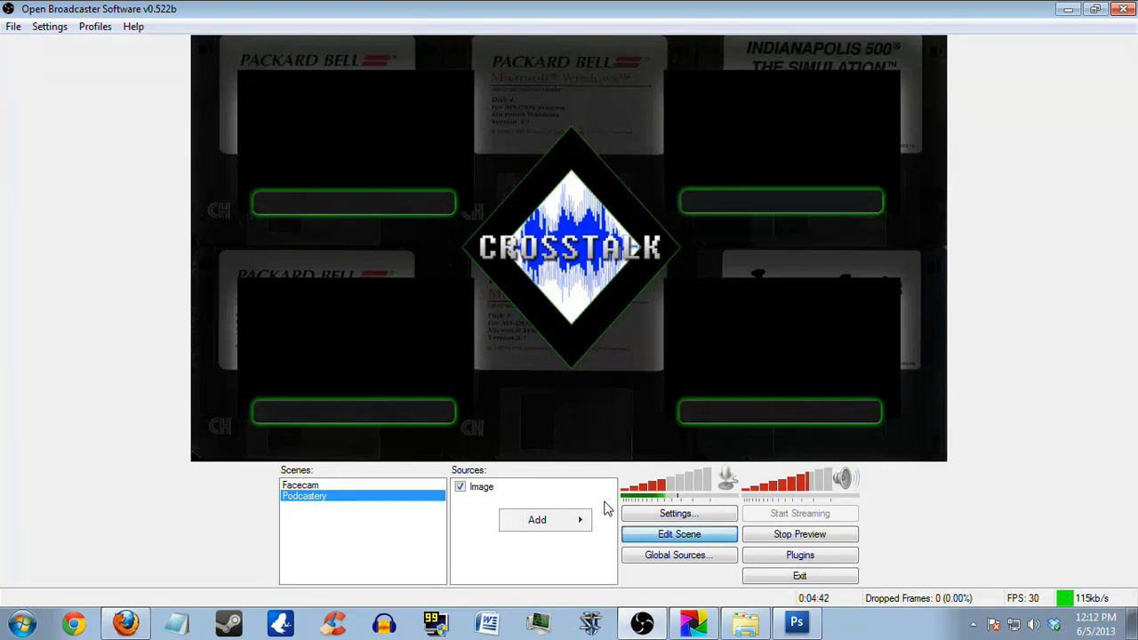
pyautogui.click(564, 525)
pyautogui.click(662, 503)
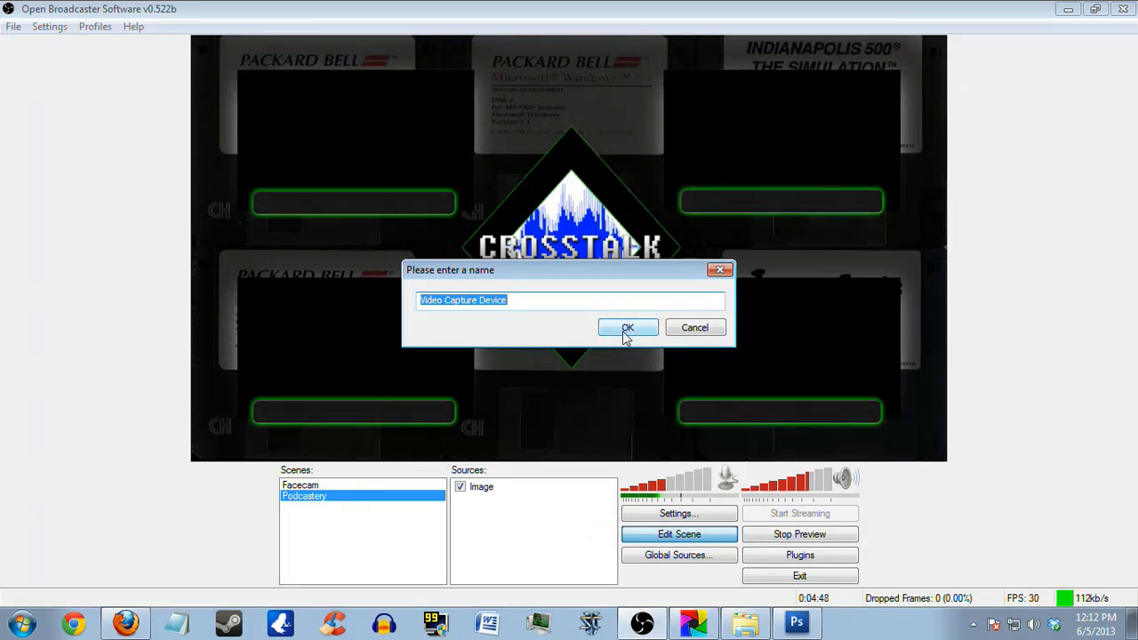
pyautogui.write('W')
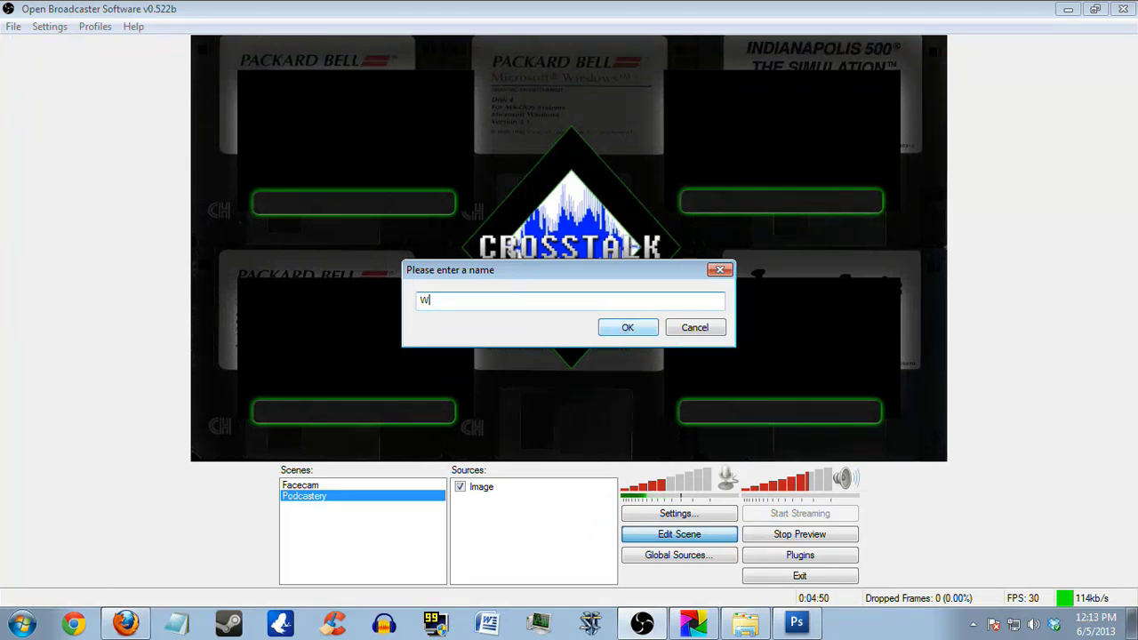
pyautogui.write('W')
pyautogui.click(627, 328)
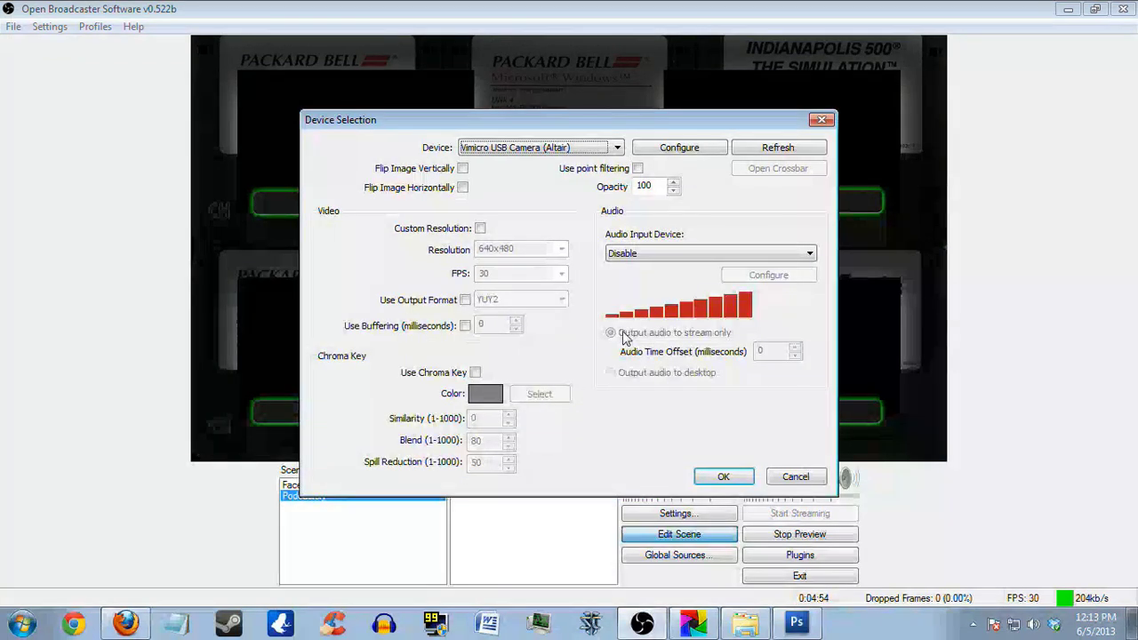
pyautogui.click(724, 478)
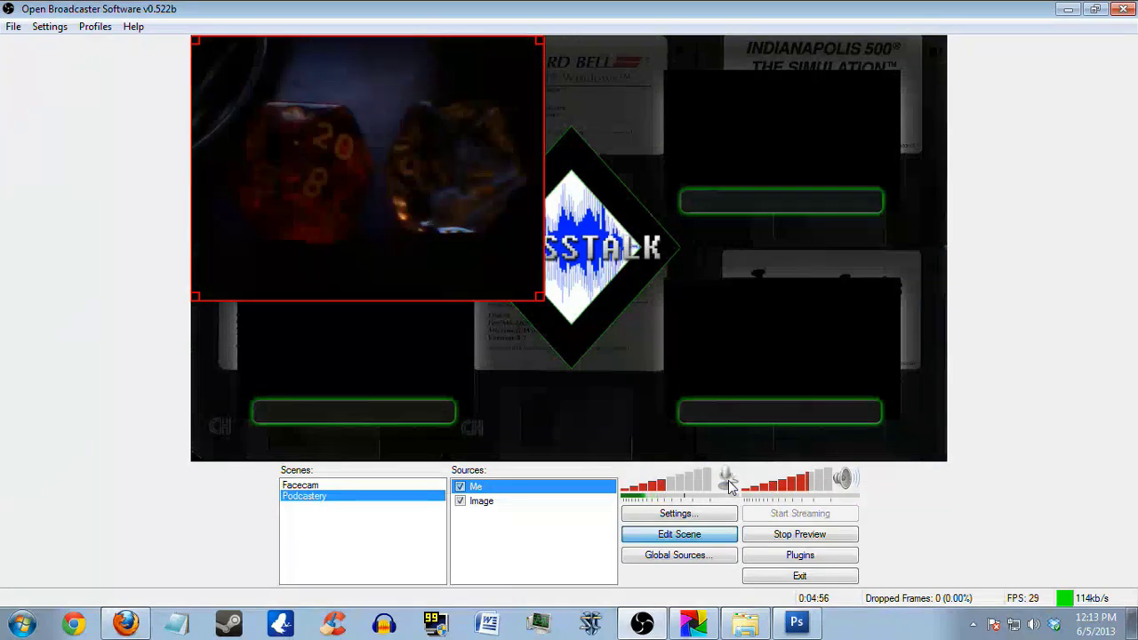
# - Shrink the Me webcam image to the width of the overlay's upper-left frame and position it over that frame
pyautogui.moveTo(549, 311); pyautogui.dragTo(415, 207)
pyautogui.moveTo(293, 127); pyautogui.dragTo(357, 147)
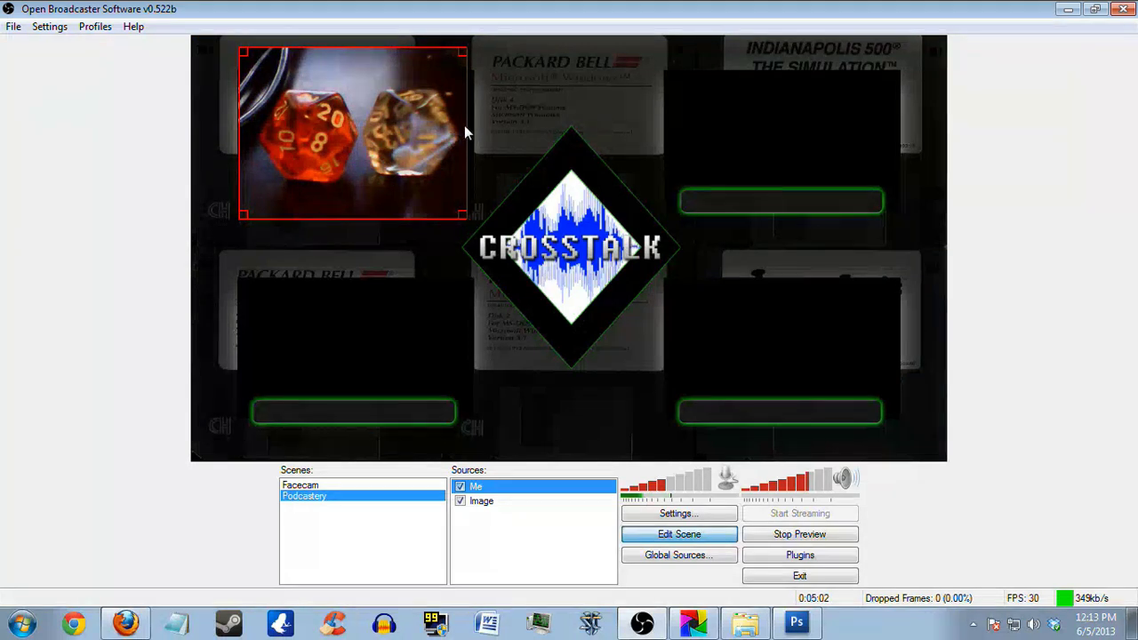
pyautogui.moveTo(466, 125); pyautogui.dragTo(474, 127)
pyautogui.moveTo(448, 126); pyautogui.dragTo(443, 128)
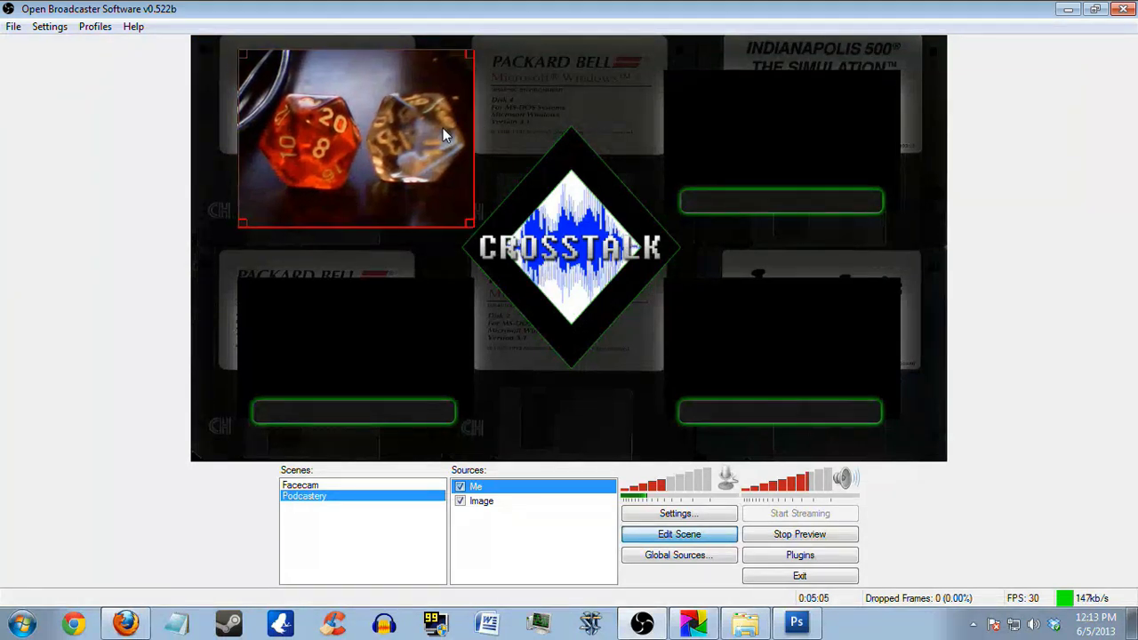
# - Move the Me webcam source down one level so it sits beneath the Crosstalk image in the Podcastery source order
pyautogui.click(490, 569)
pyautogui.click(507, 492)
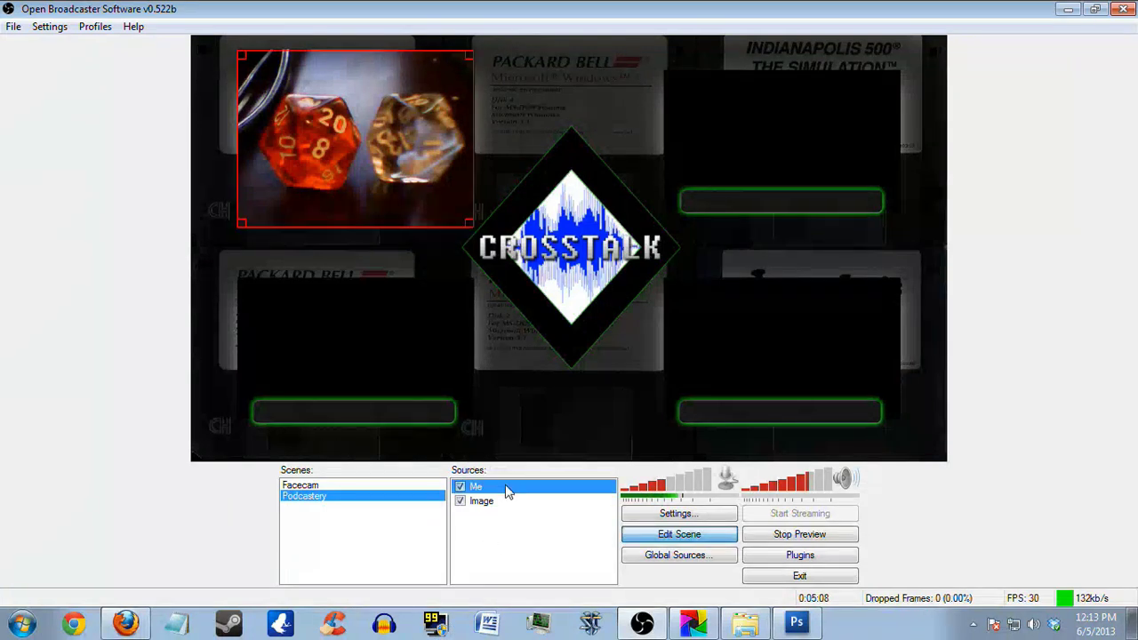
pyautogui.rightClick(507, 492)
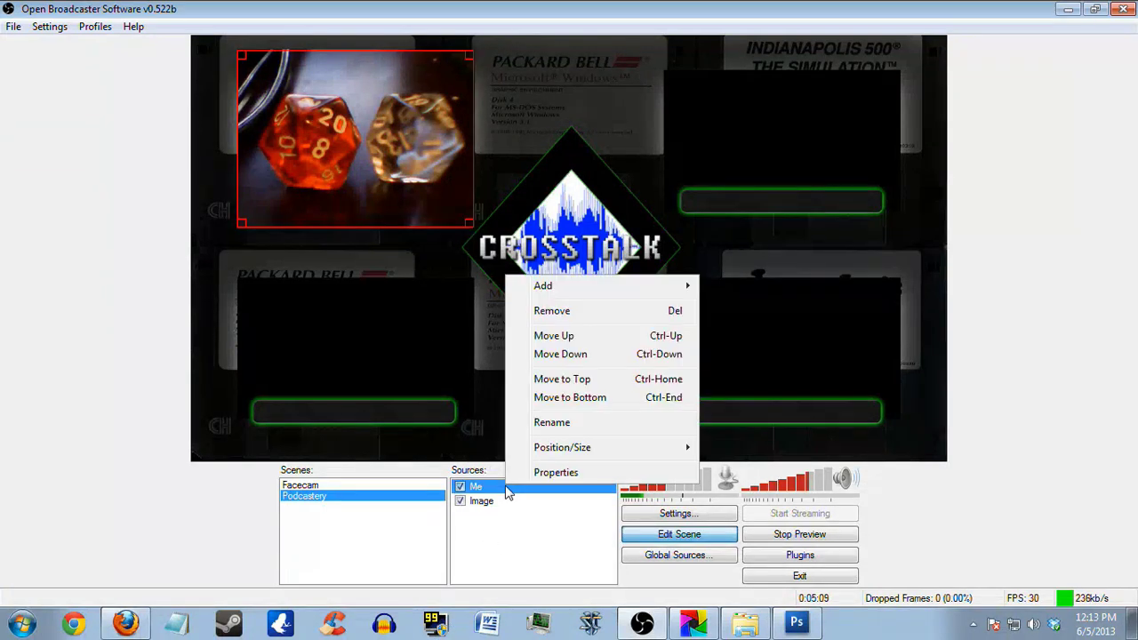
pyautogui.click(576, 354)
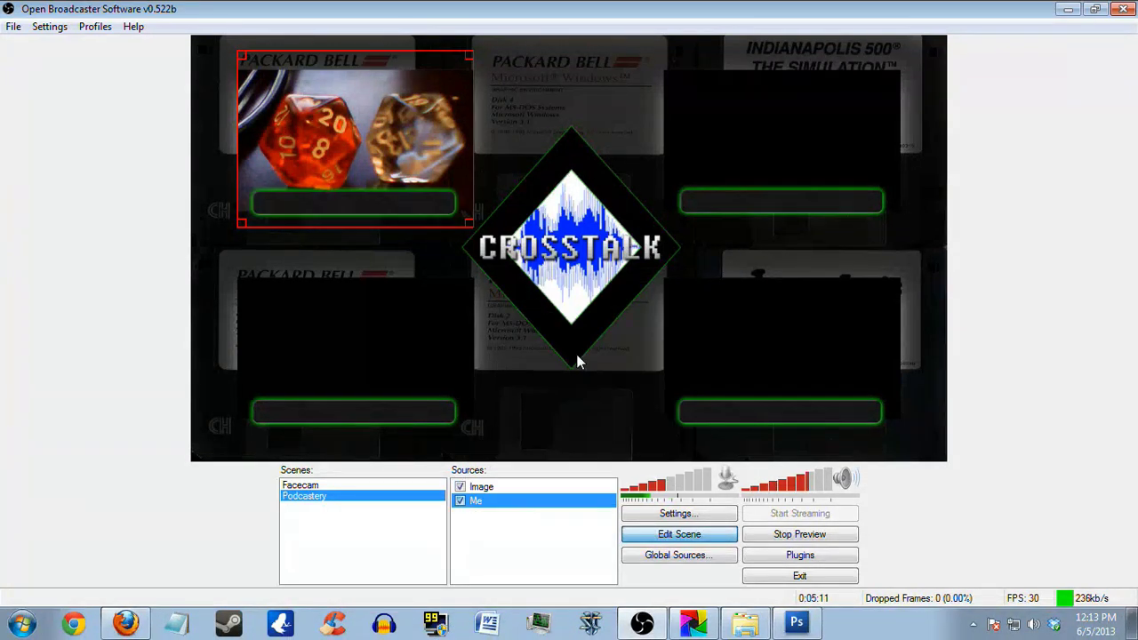
pyautogui.click(513, 490)
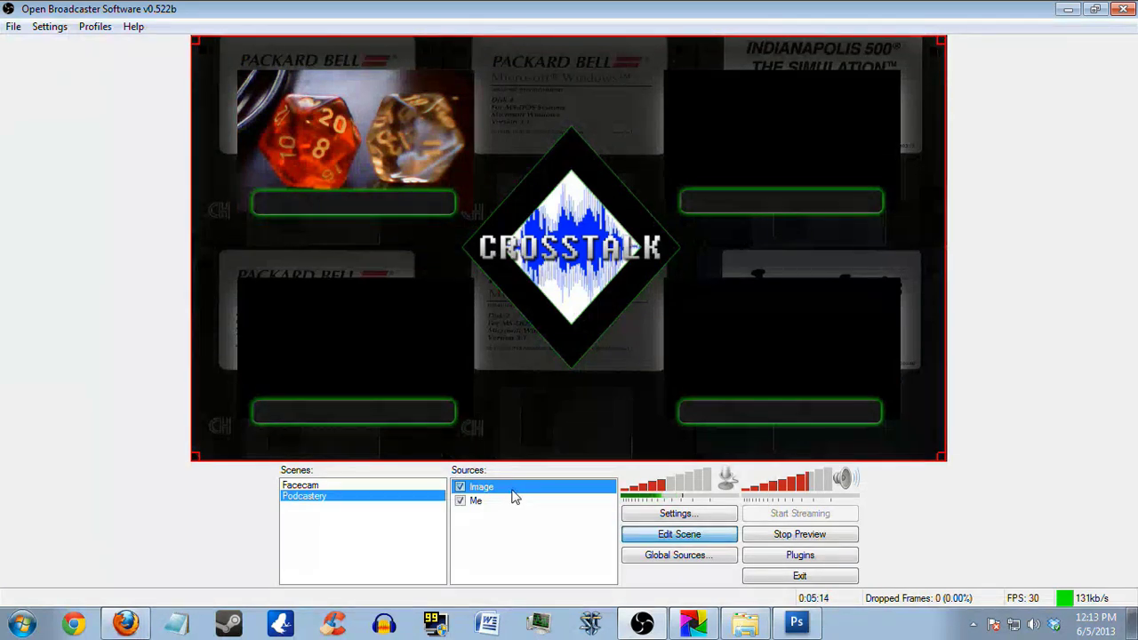
pyautogui.click(505, 503)
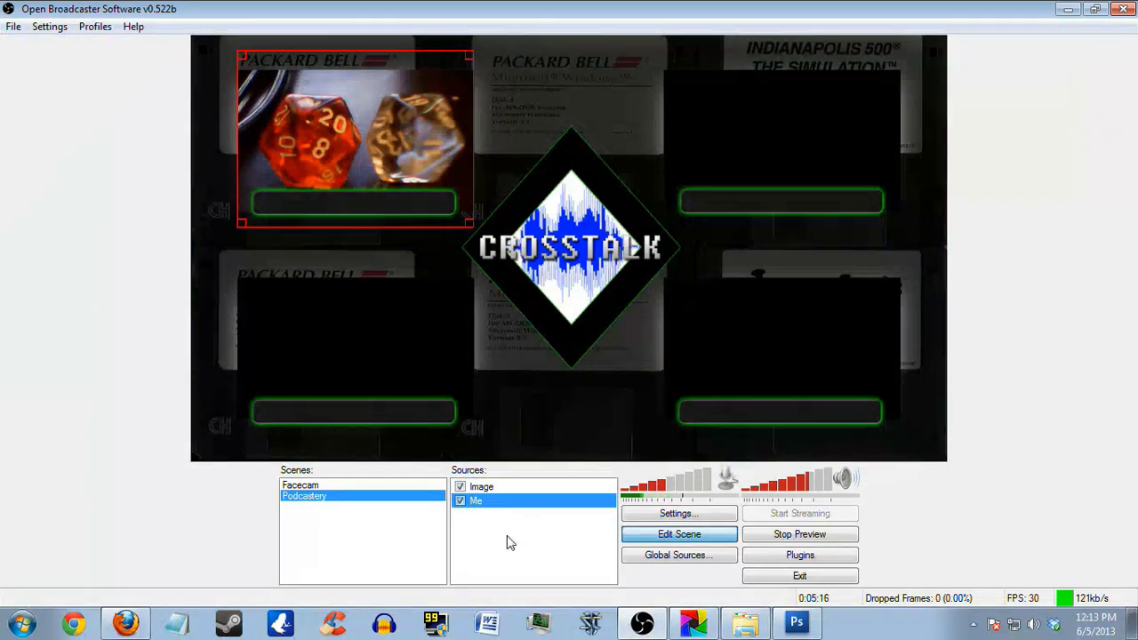
# - Add a Monitor Capture source to the Podcastery scene, keeping the default name
pyautogui.click(508, 541)
pyautogui.rightClick(523, 526)
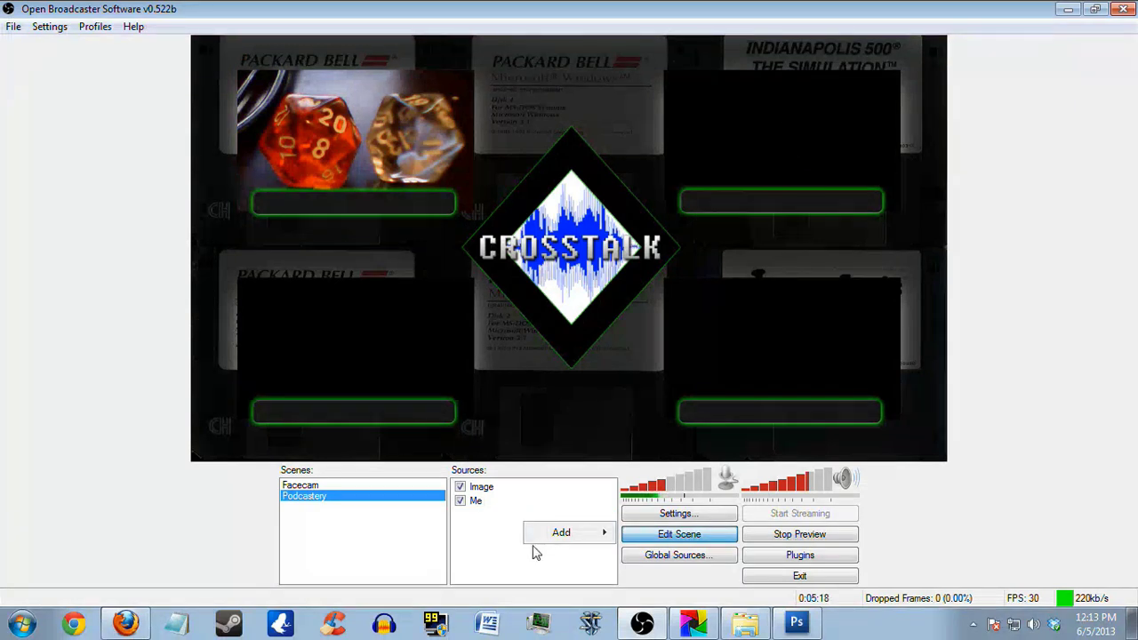
pyautogui.moveTo(562, 539)
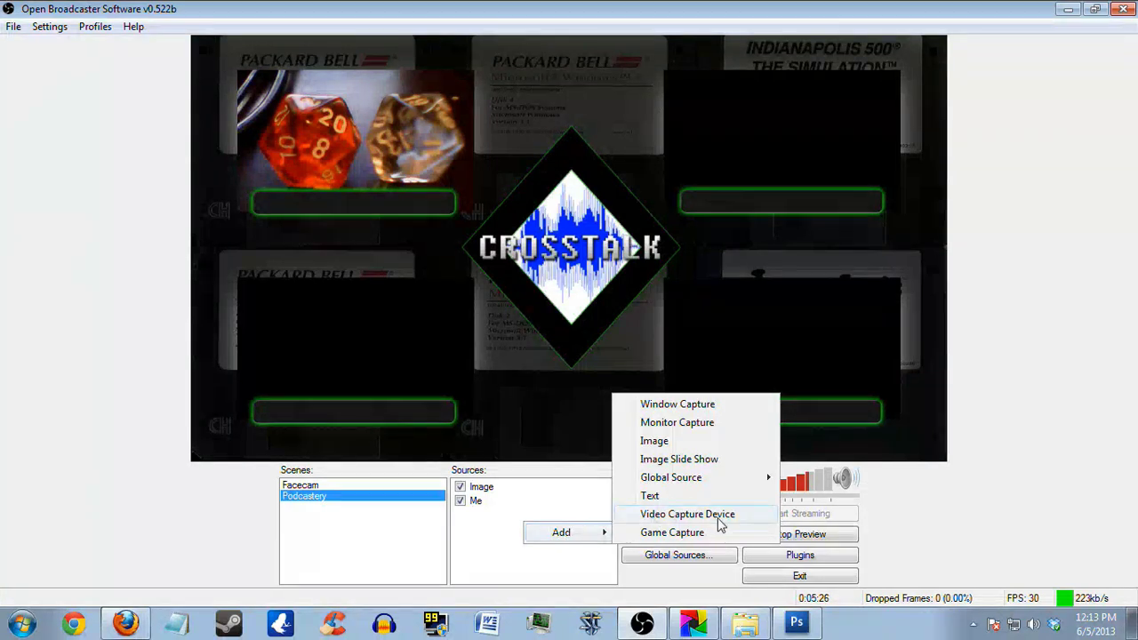
pyautogui.click(711, 423)
pyautogui.click(643, 329)
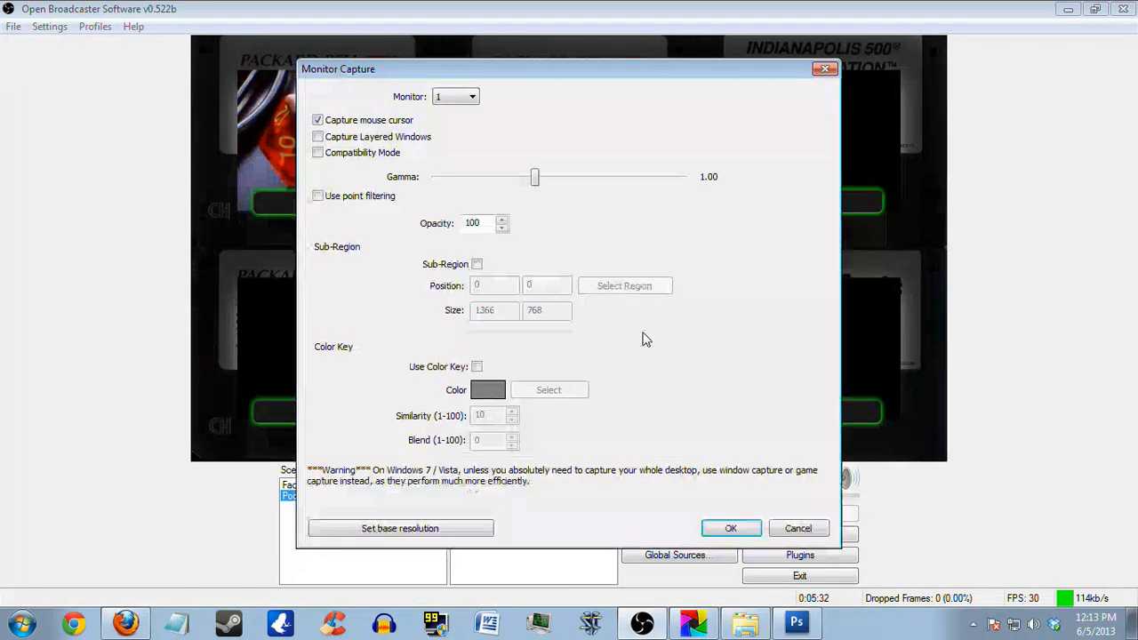
# - Limit the monitor capture to a sub-region at about position 9, 502 with a size of about 319 by 199
pyautogui.click(477, 264)
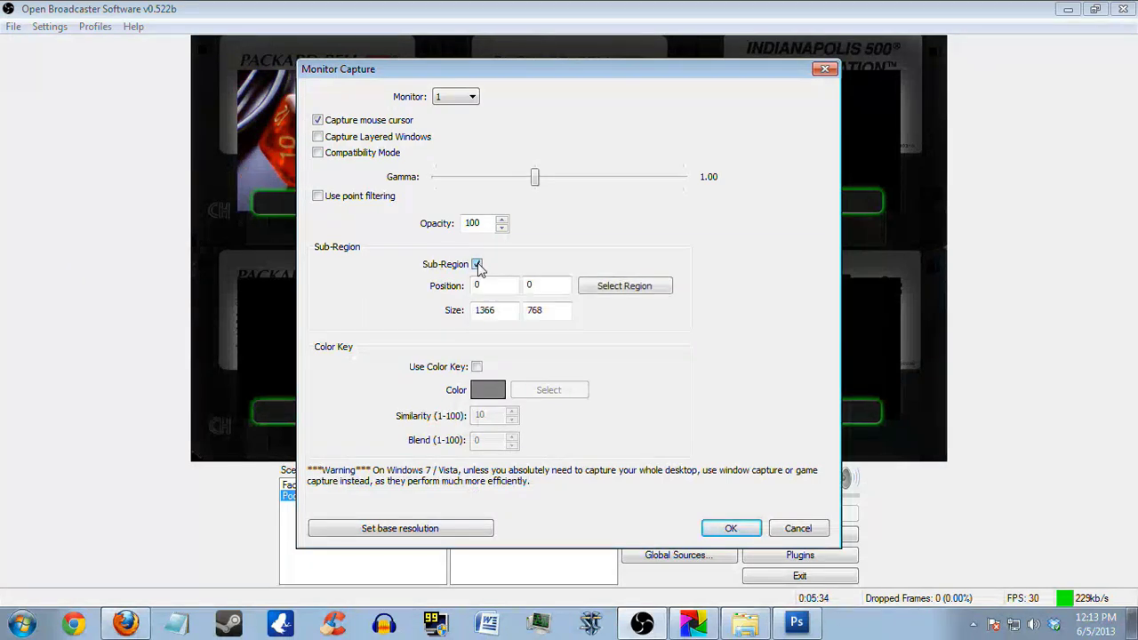
pyautogui.click(615, 289)
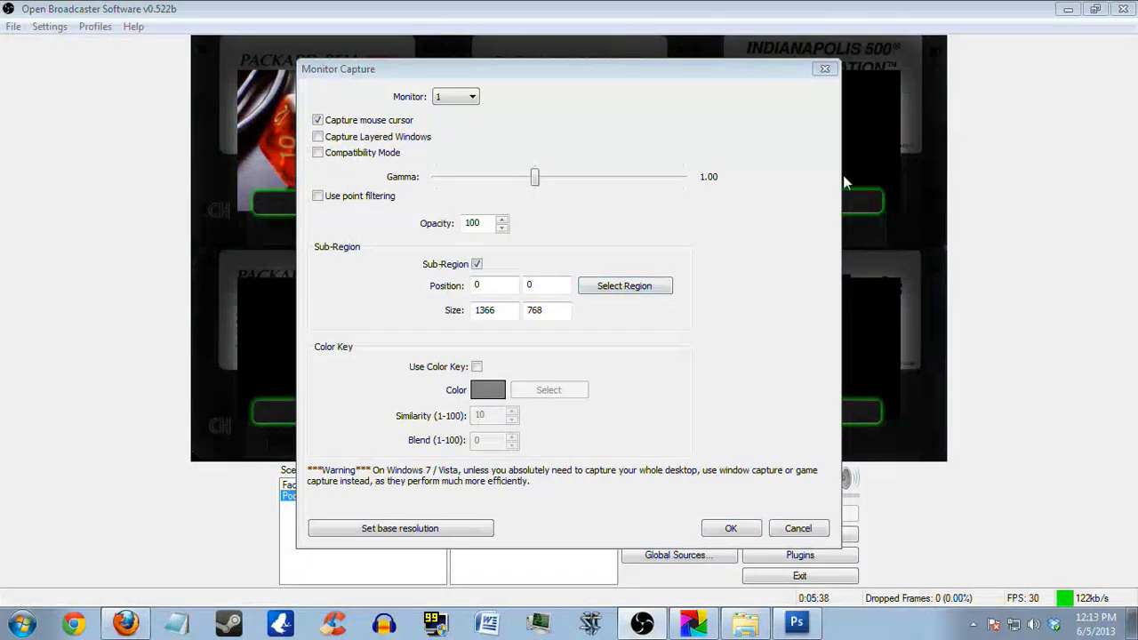
pyautogui.moveTo(1073, 65); pyautogui.dragTo(414, 406)
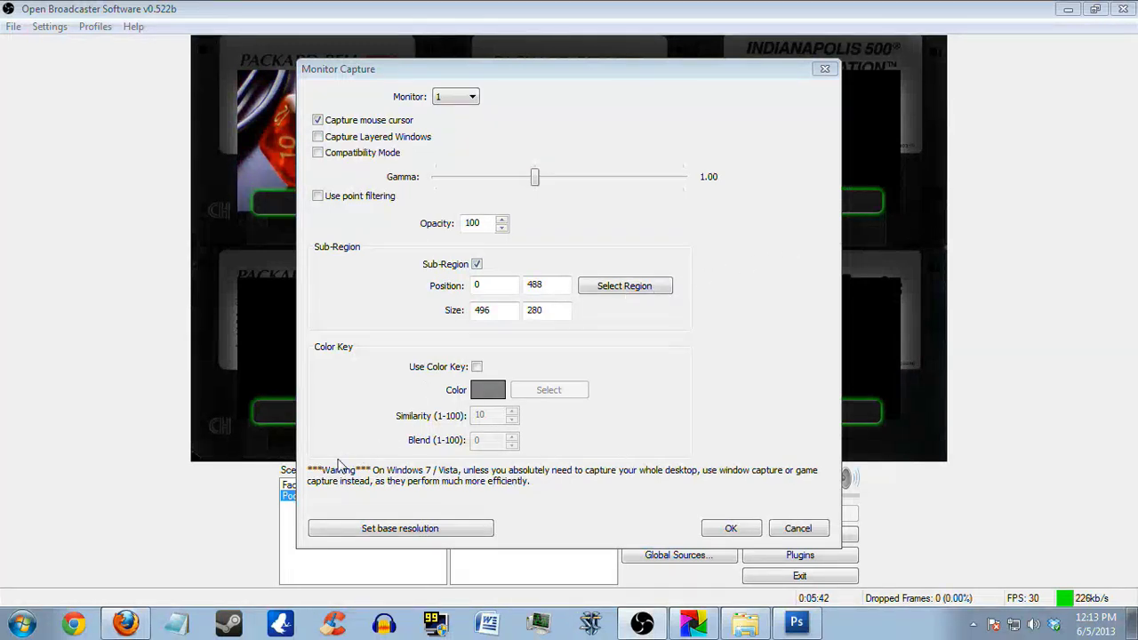
pyautogui.moveTo(338, 464); pyautogui.dragTo(380, 364)
pyautogui.moveTo(447, 312); pyautogui.dragTo(302, 377)
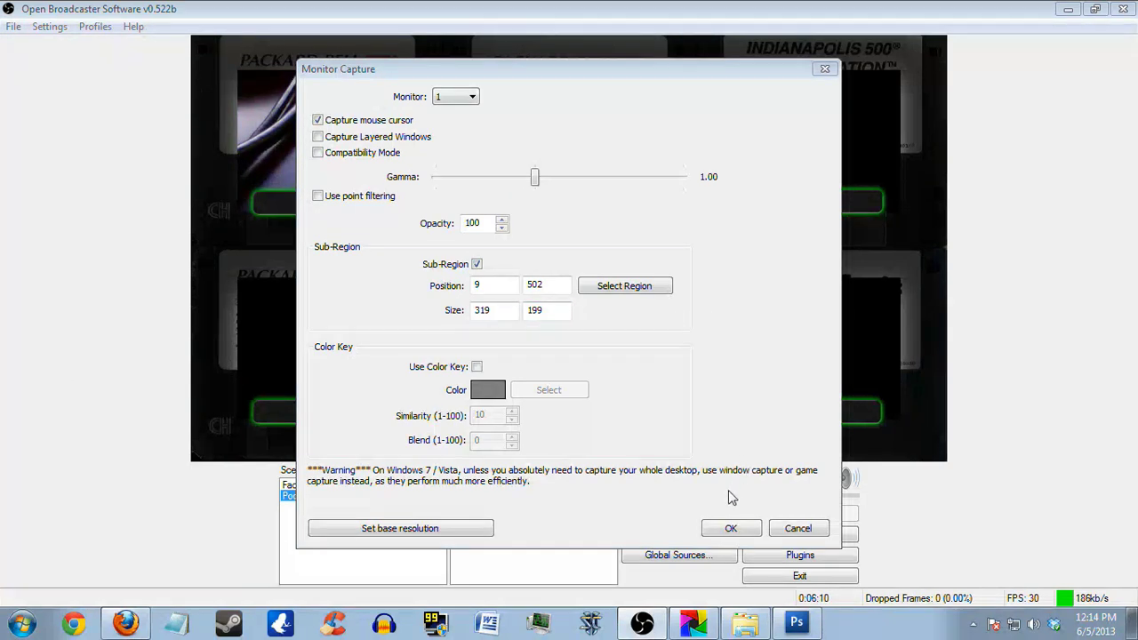
pyautogui.click(735, 533)
# - Move the monitor capture over the overlay's upper-right frame and enlarge it to cover the frame completely
pyautogui.moveTo(340, 127); pyautogui.dragTo(620, 272)
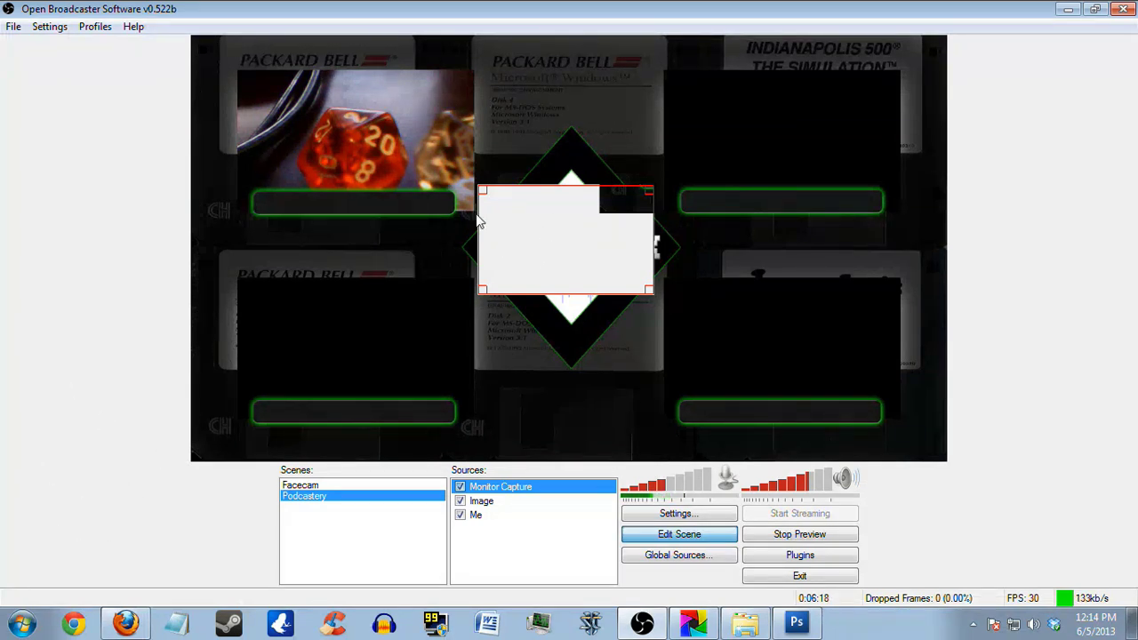
pyautogui.moveTo(546, 235); pyautogui.dragTo(767, 120)
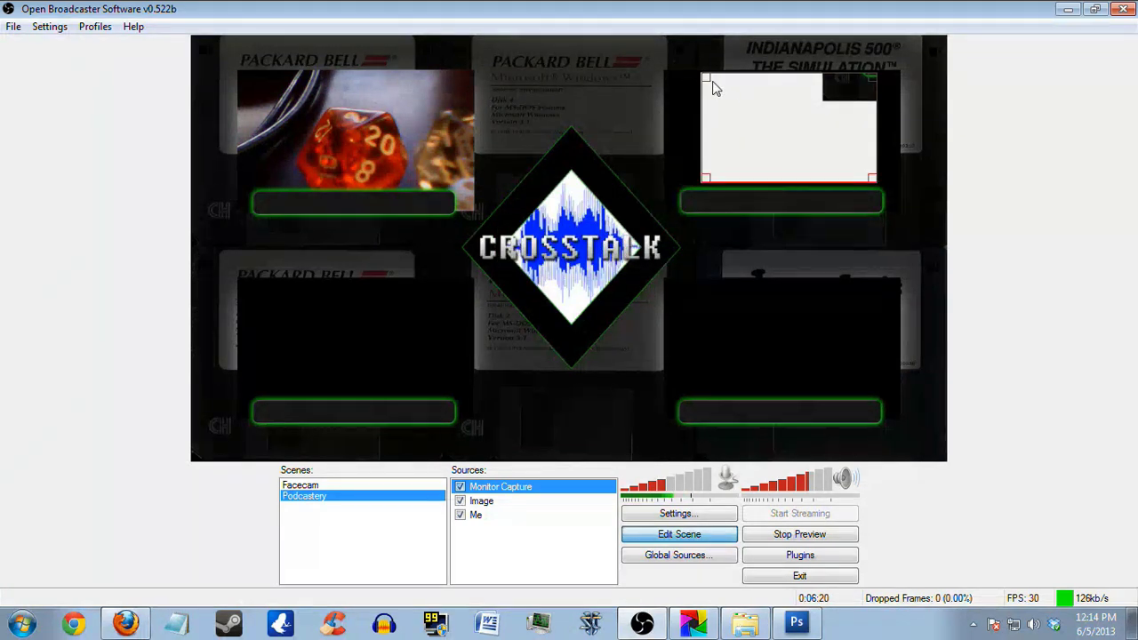
pyautogui.moveTo(702, 71); pyautogui.dragTo(638, 38)
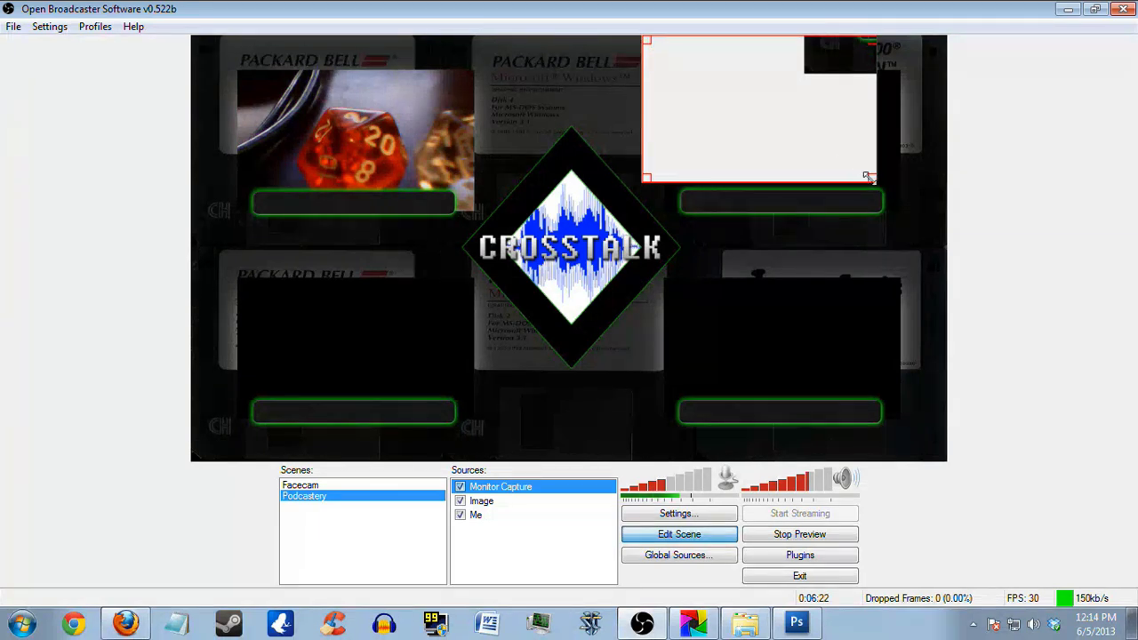
pyautogui.moveTo(867, 176)
pyautogui.mouseDown()
pyautogui.moveTo(898, 195)
pyautogui.moveTo(871, 174)
pyautogui.mouseUp()
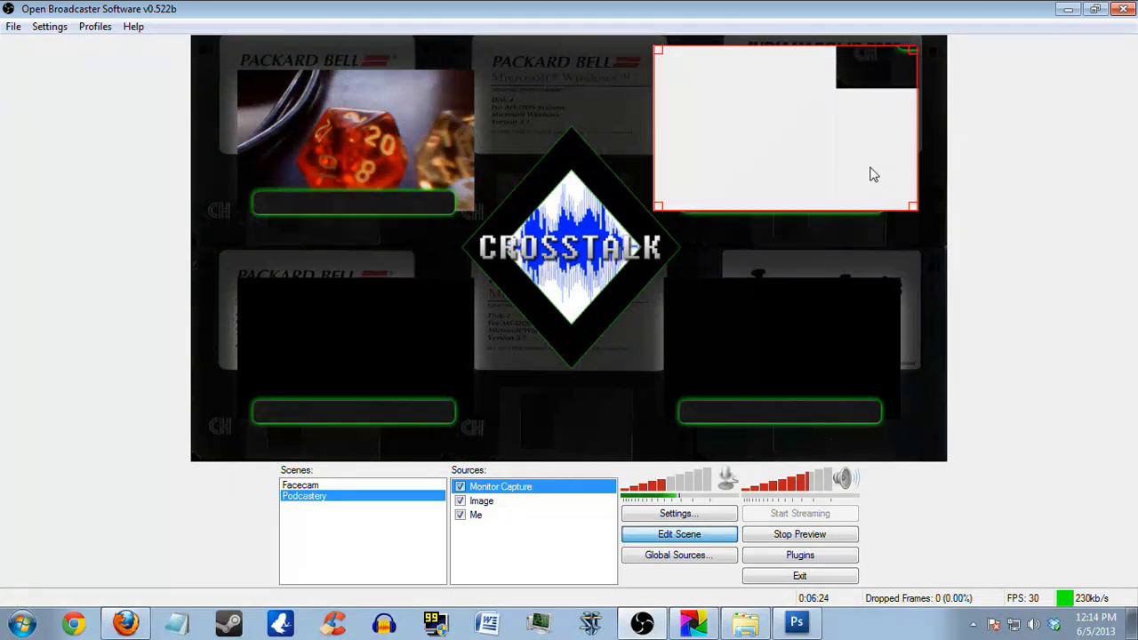
# - Move the Monitor Capture source down one level, beneath the Crosstalk image
pyautogui.rightClick(524, 494)
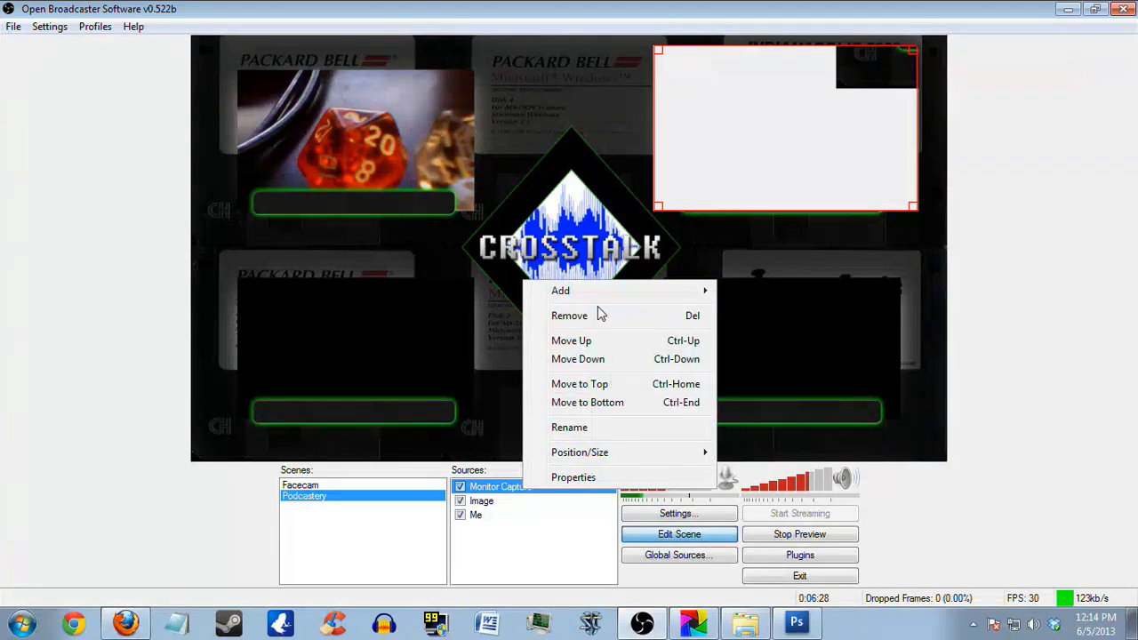
pyautogui.click(596, 359)
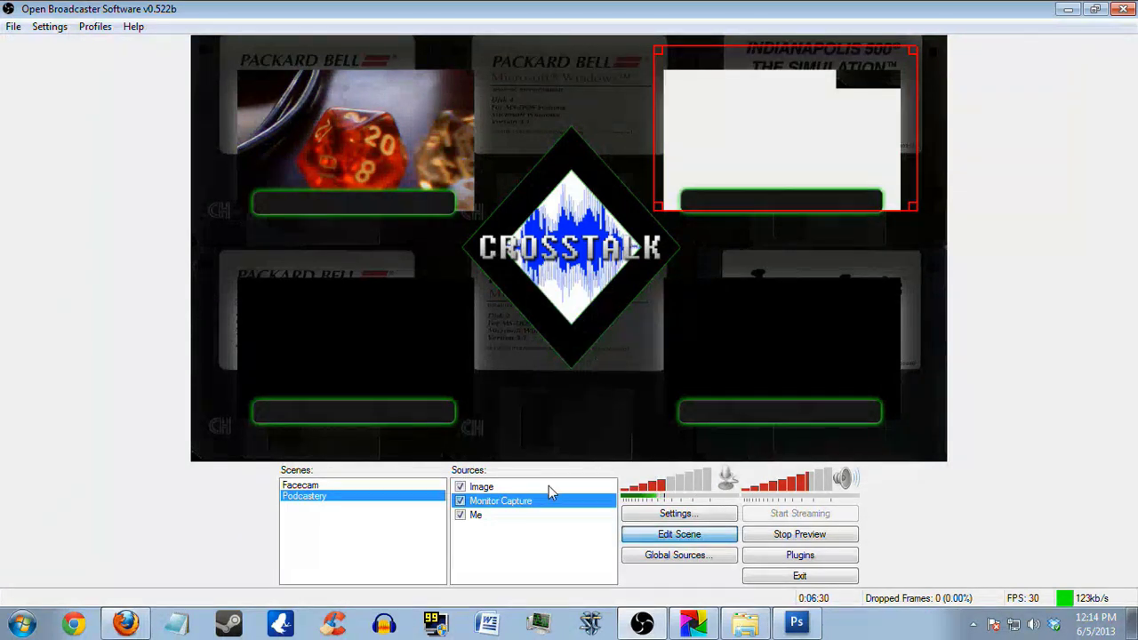
pyautogui.click(548, 545)
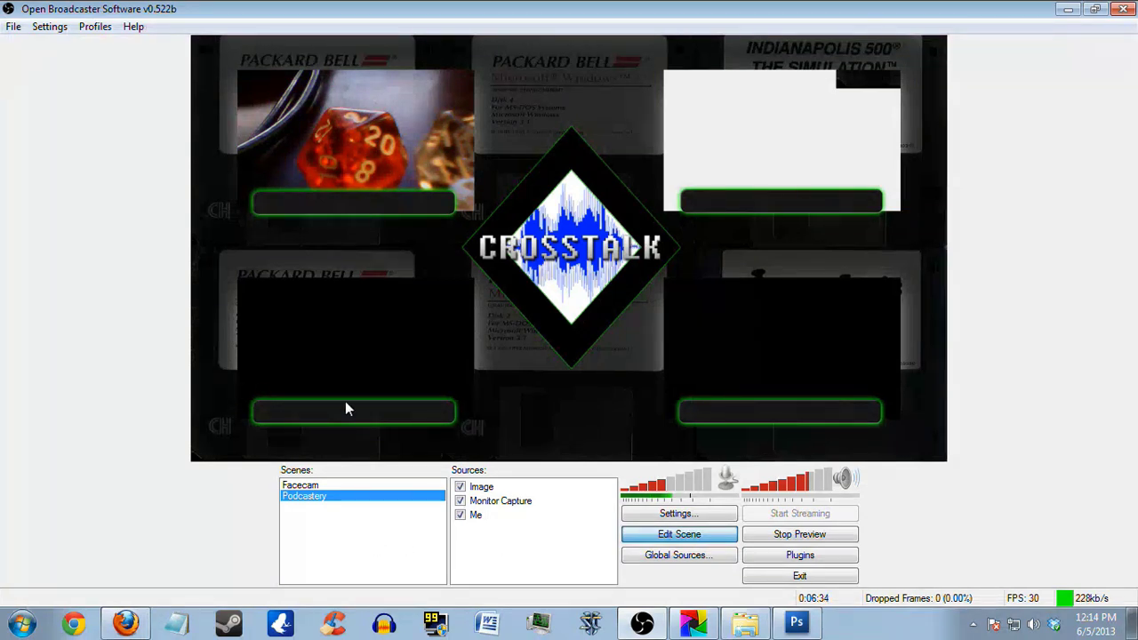
# - Add an Image source named Image 2, using the JPEG whose name starts with 543924 from the desktop's Example images folder
pyautogui.rightClick(570, 556)
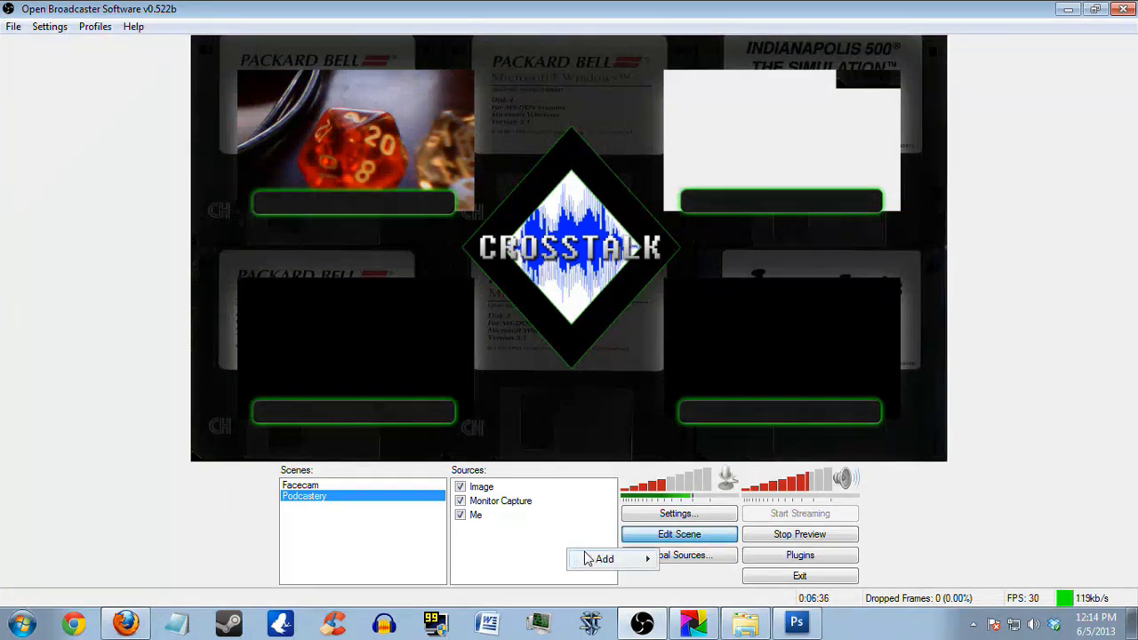
pyautogui.moveTo(591, 559)
pyautogui.click(689, 468)
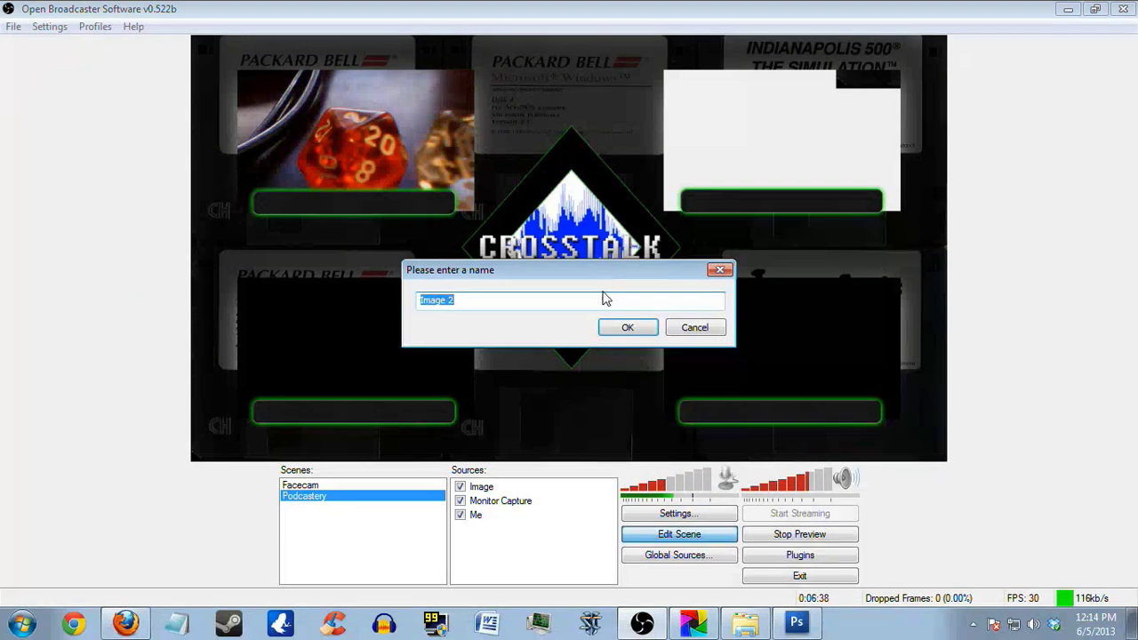
pyautogui.click(633, 330)
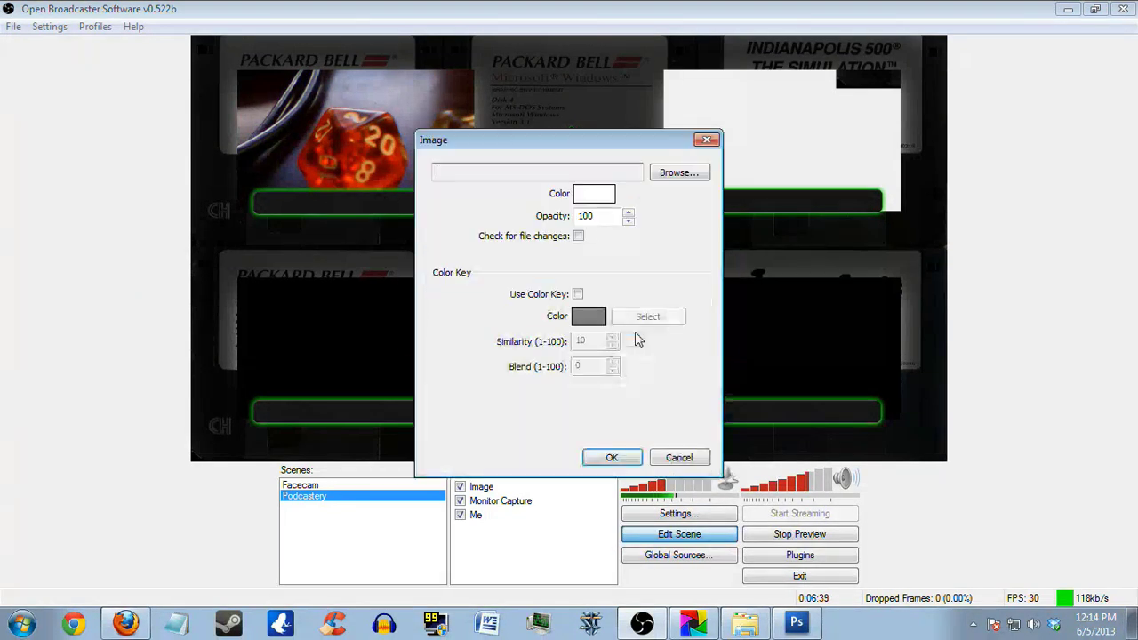
pyautogui.click(678, 173)
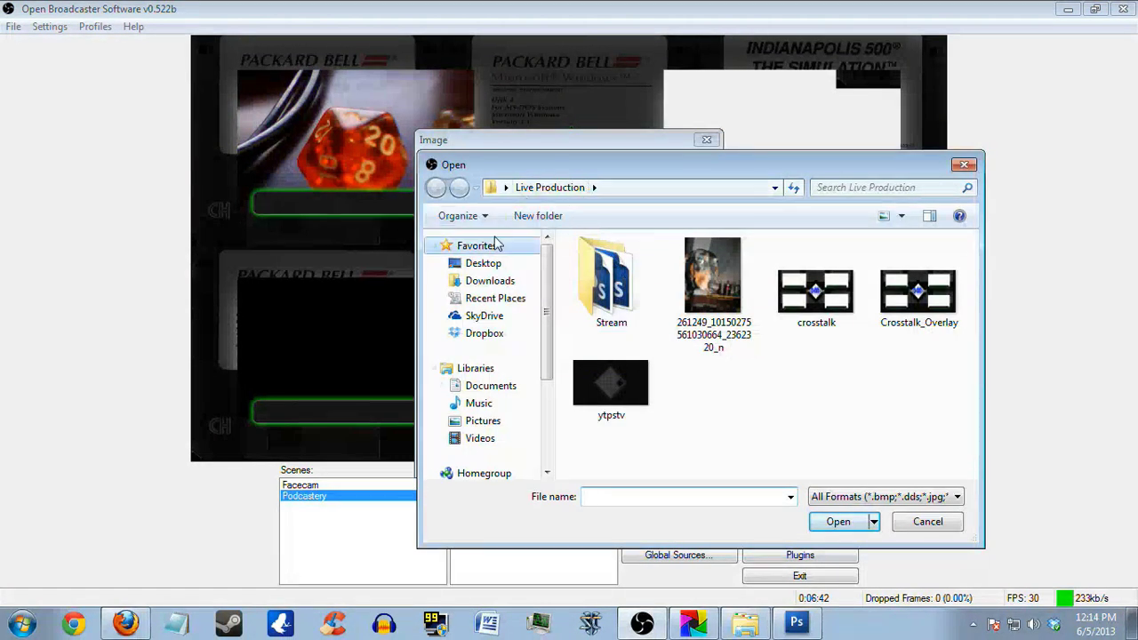
pyautogui.click(505, 262)
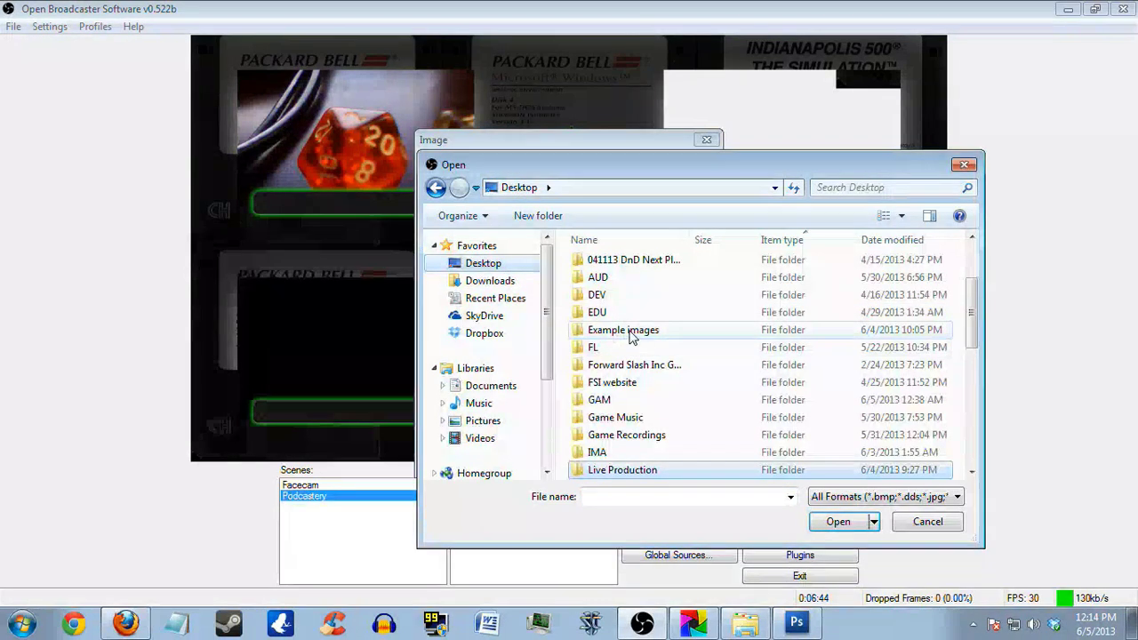
pyautogui.doubleClick(630, 332)
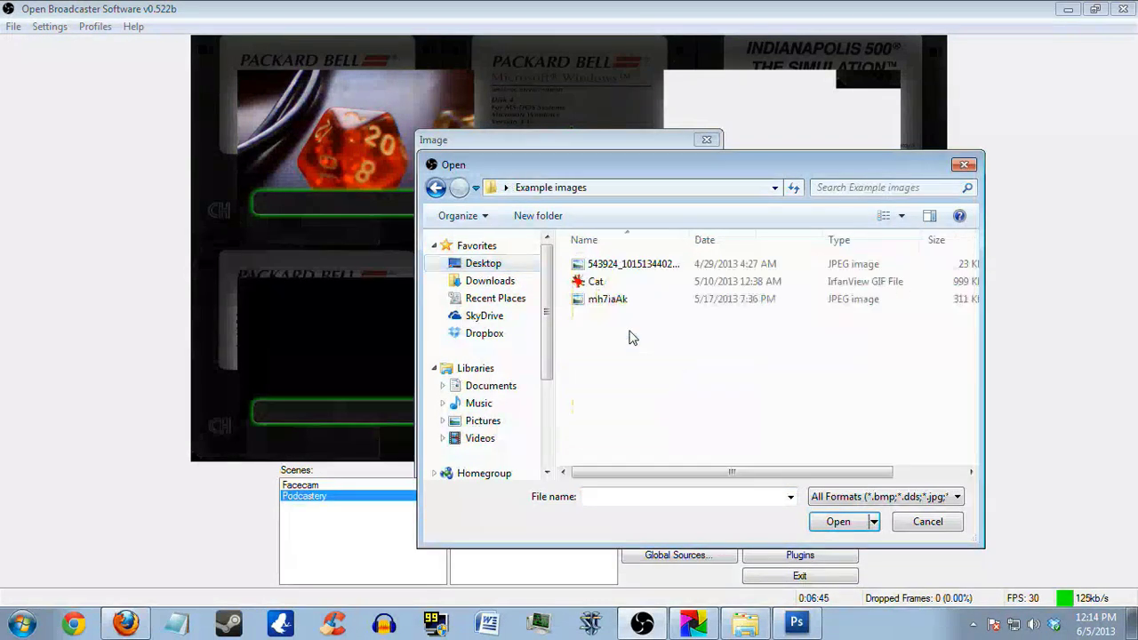
pyautogui.doubleClick(646, 271)
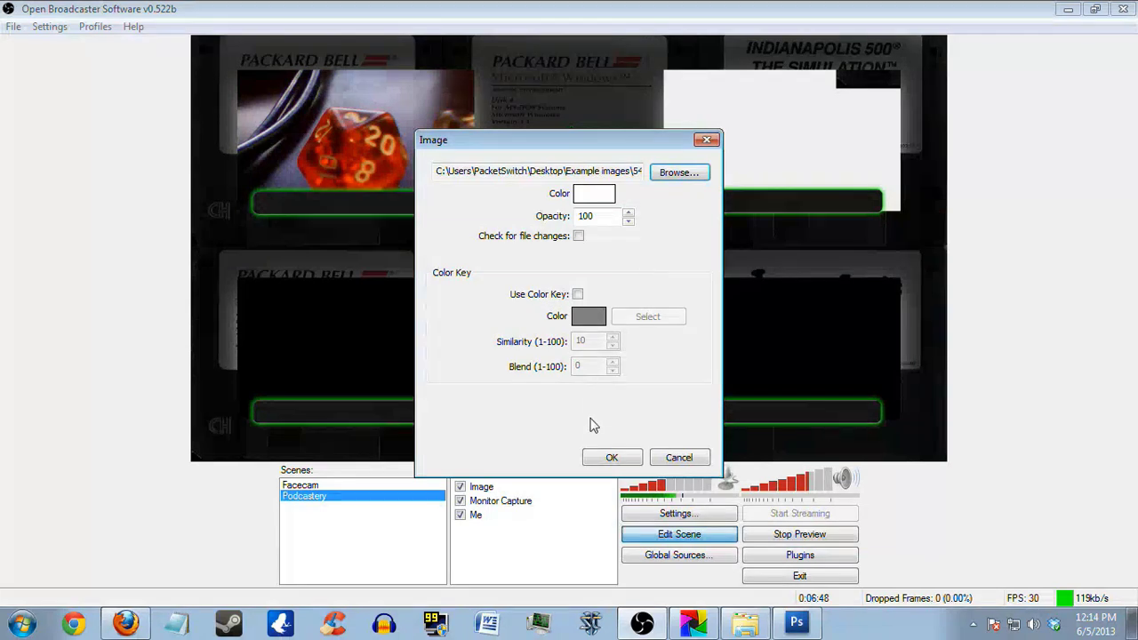
pyautogui.click(602, 459)
# - Shrink the dog picture over the overlay's lower-left frame and send Image 2 to the bottom of the source order
pyautogui.moveTo(375, 61); pyautogui.dragTo(376, 227)
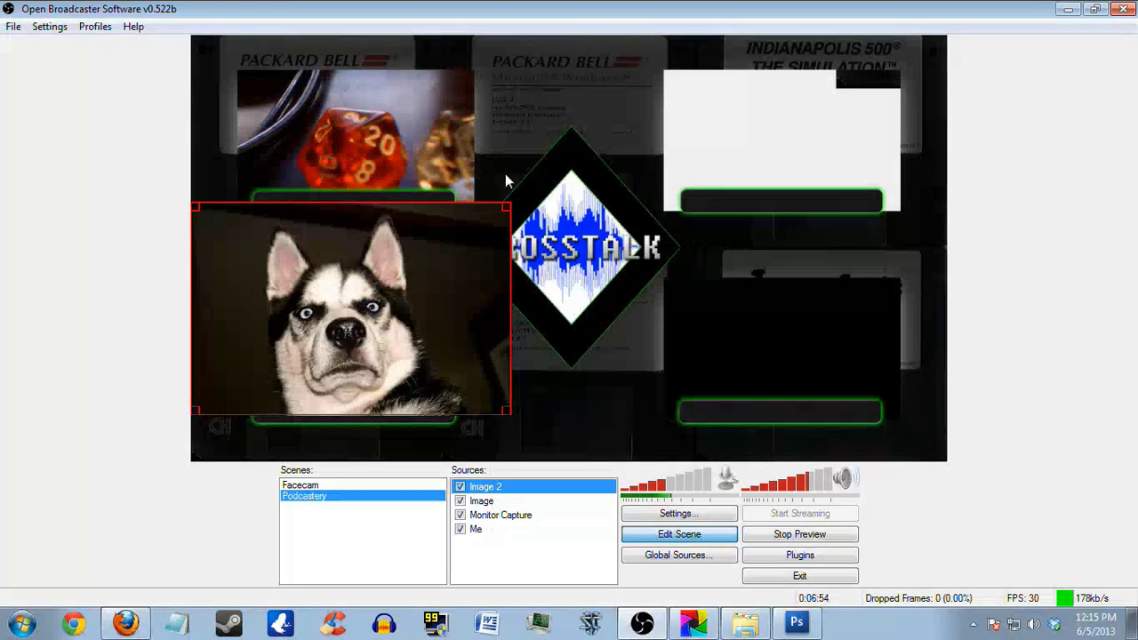
pyautogui.moveTo(510, 213); pyautogui.dragTo(480, 235)
pyautogui.moveTo(420, 264); pyautogui.dragTo(433, 258)
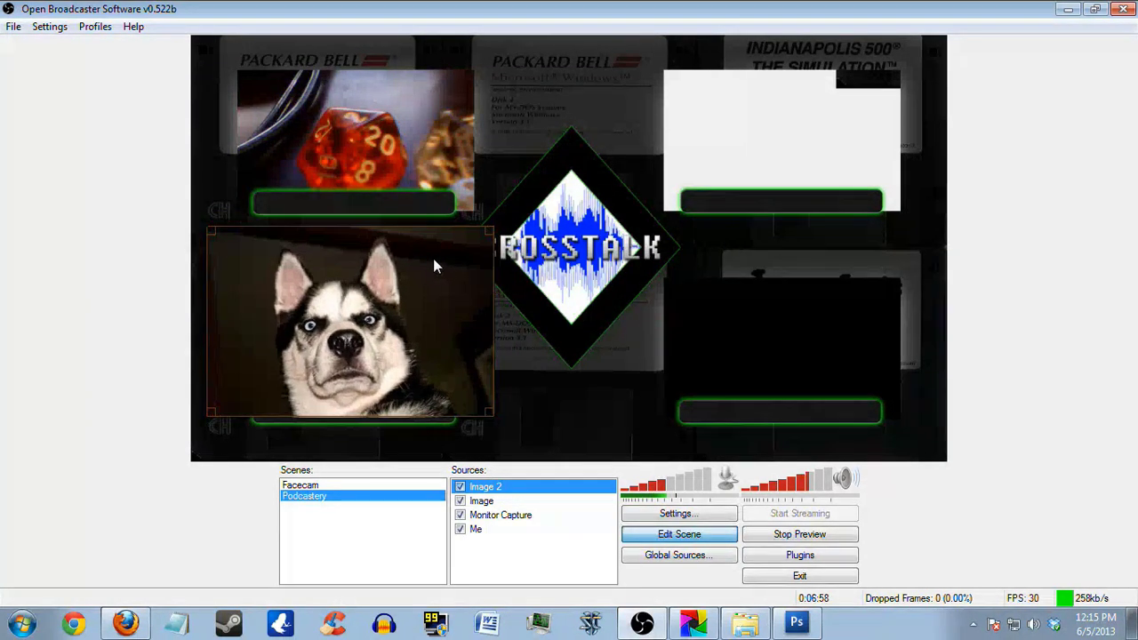
pyautogui.rightClick(497, 490)
pyautogui.click(566, 402)
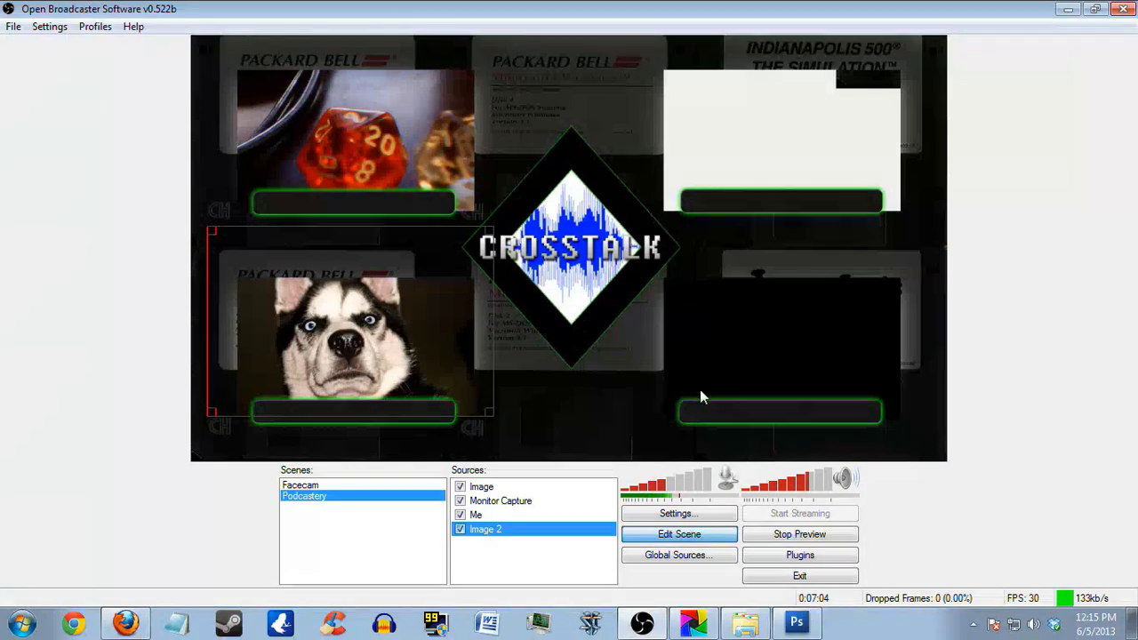
# - Add an Image source named Image 3 to the Podcastery scene, using the Cat GIF from the Example images folder
pyautogui.rightClick(495, 556)
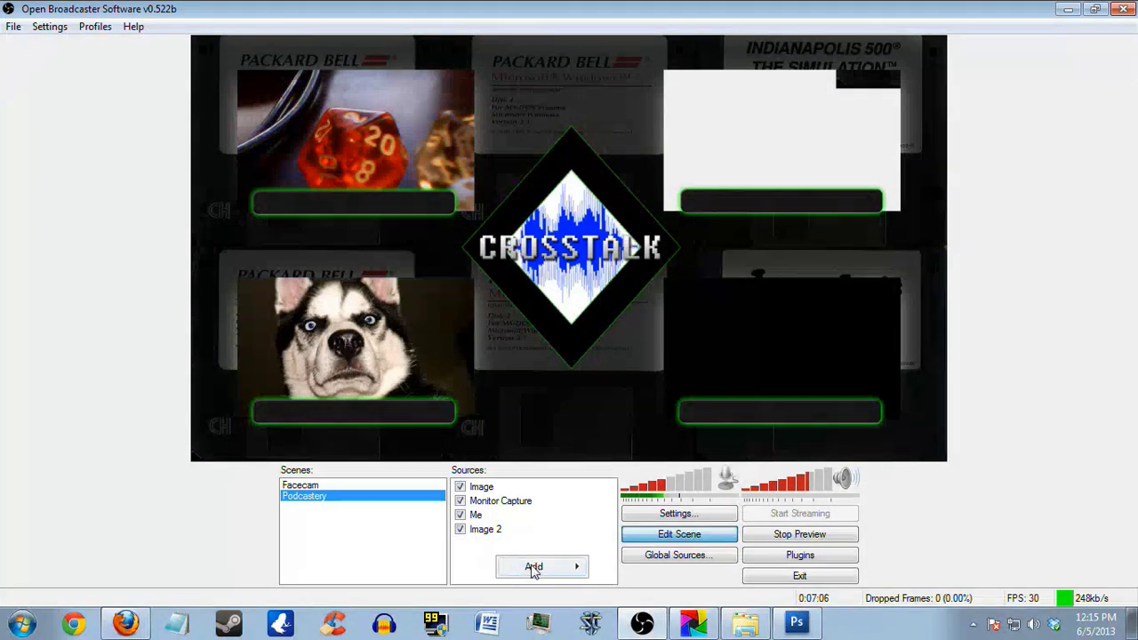
pyautogui.moveTo(538, 567)
pyautogui.click(680, 475)
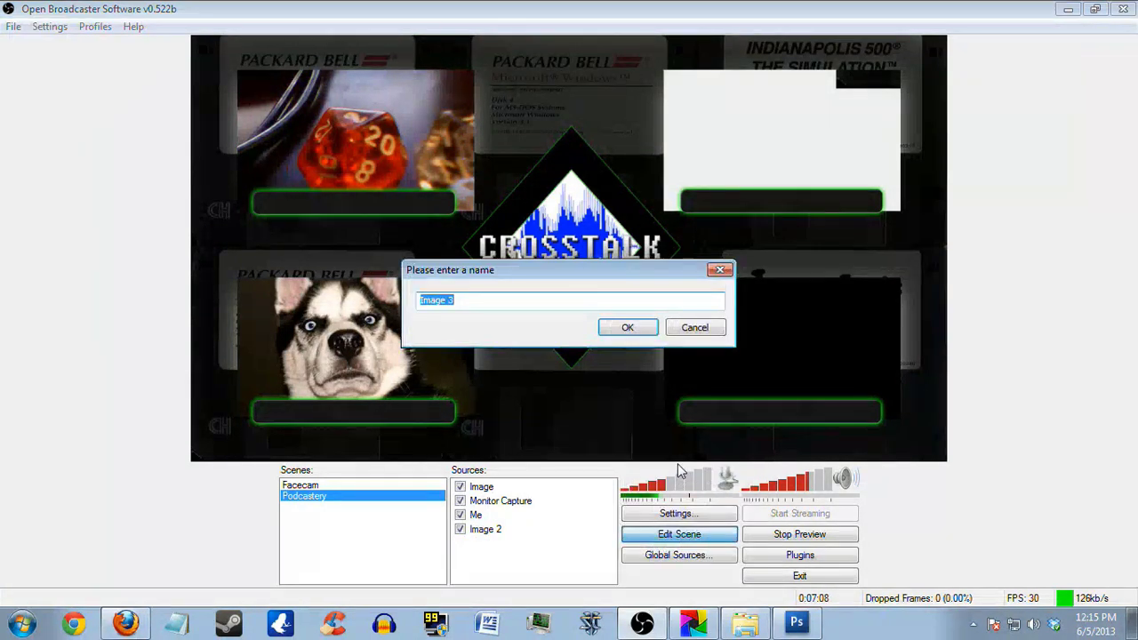
pyautogui.click(639, 328)
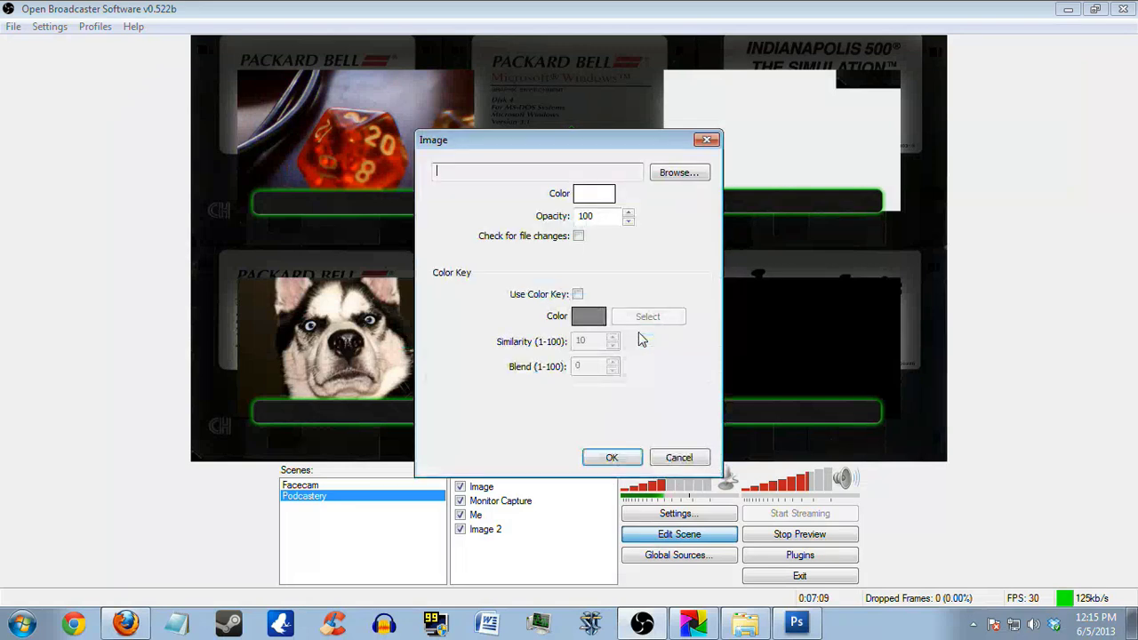
pyautogui.click(670, 173)
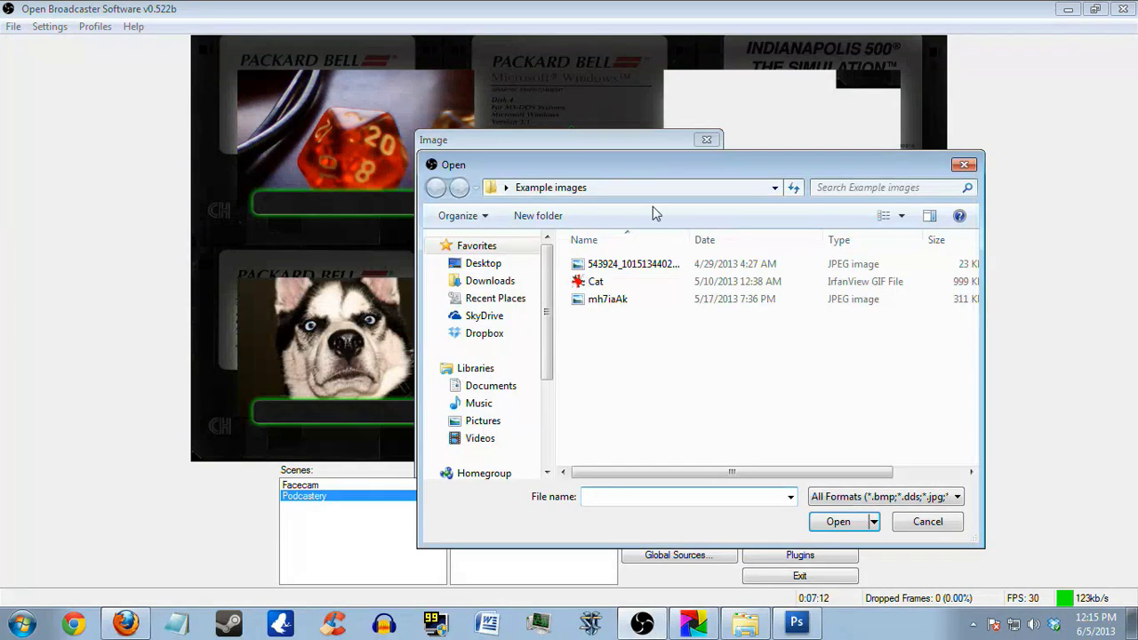
pyautogui.doubleClick(595, 282)
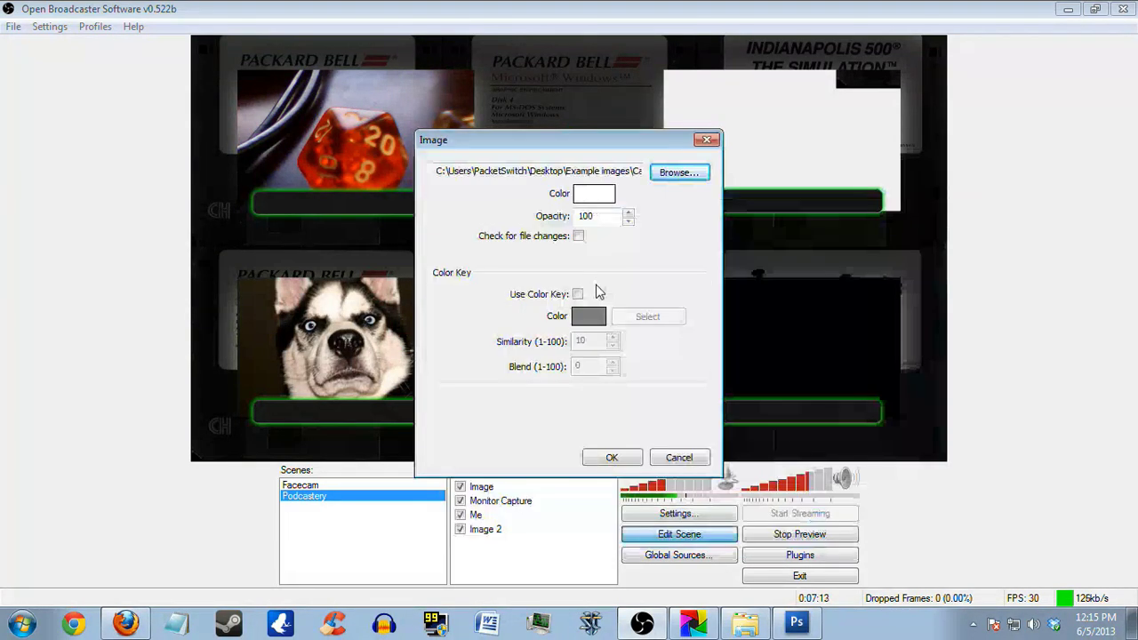
pyautogui.click(612, 459)
# - Move the cat picture over the overlay's lower-right frame and enlarge it to cover the frame
pyautogui.moveTo(279, 74); pyautogui.dragTo(711, 284)
pyautogui.moveTo(787, 366); pyautogui.dragTo(919, 457)
pyautogui.moveTo(859, 382); pyautogui.dragTo(877, 380)
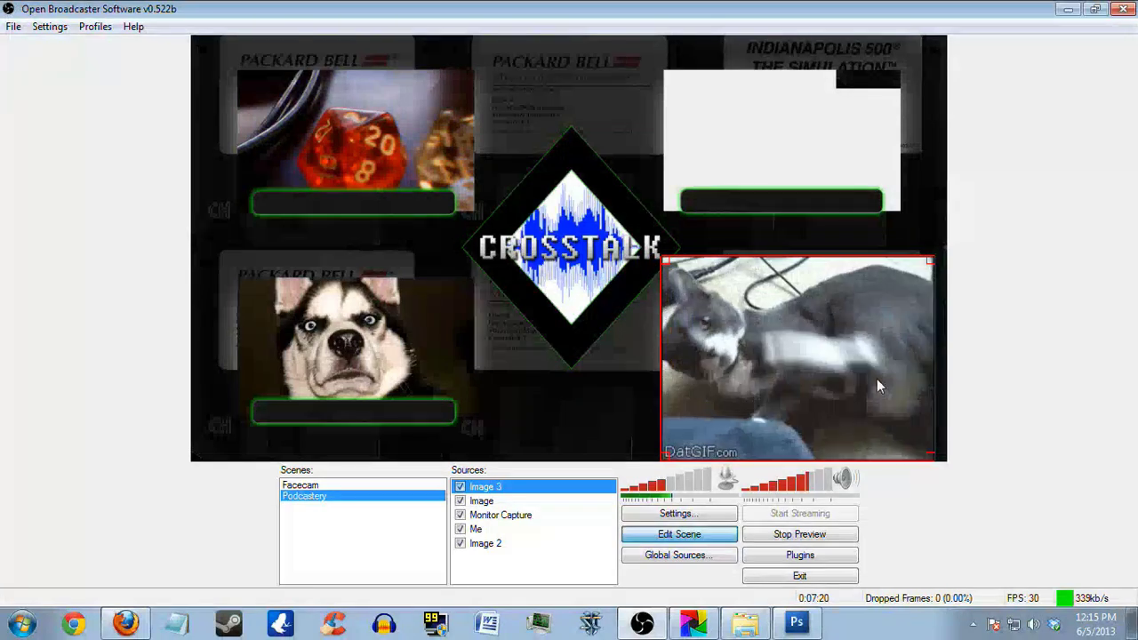
# - Move Image 3 one place down in the source order and nudge the cat picture slightly left behind the overlay's lower-right frame
pyautogui.rightClick(519, 488)
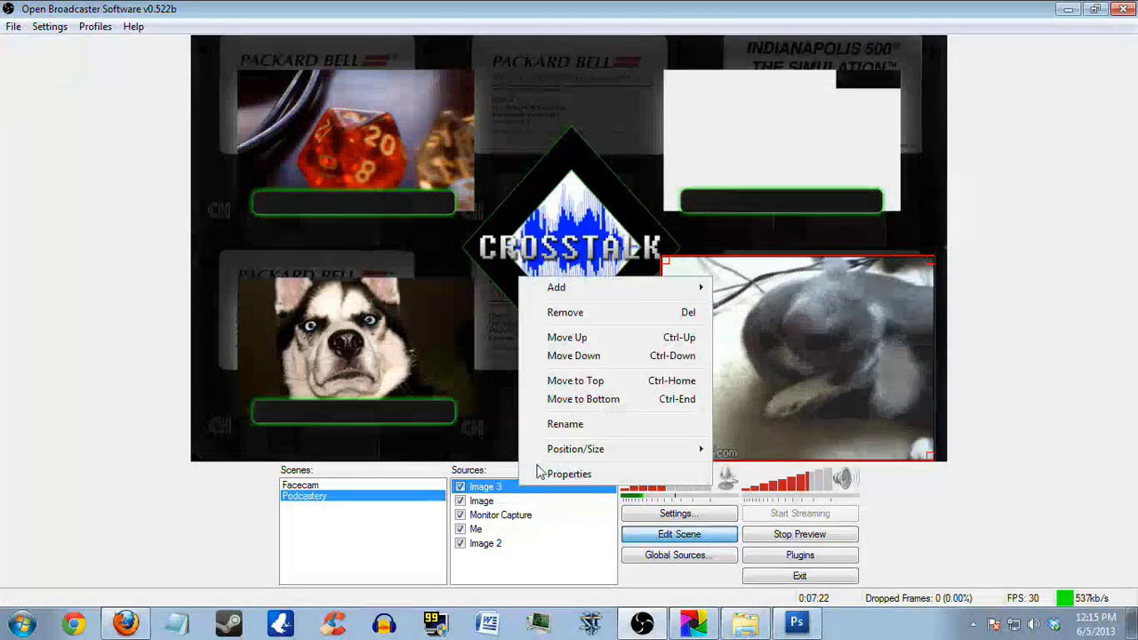
pyautogui.click(587, 356)
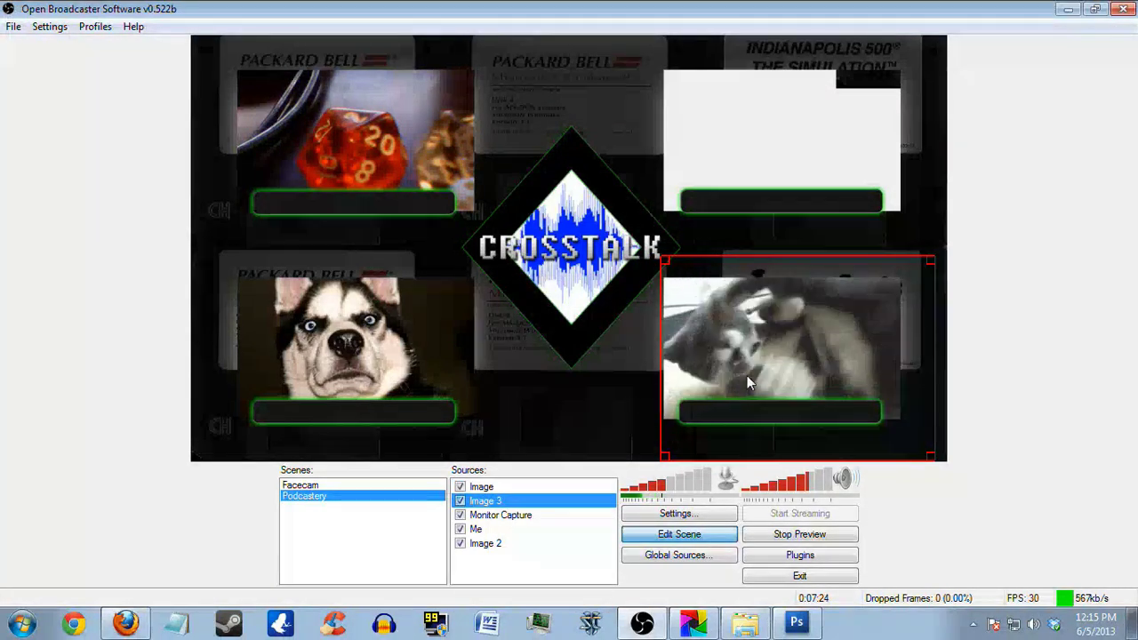
pyautogui.moveTo(746, 375); pyautogui.dragTo(737, 370)
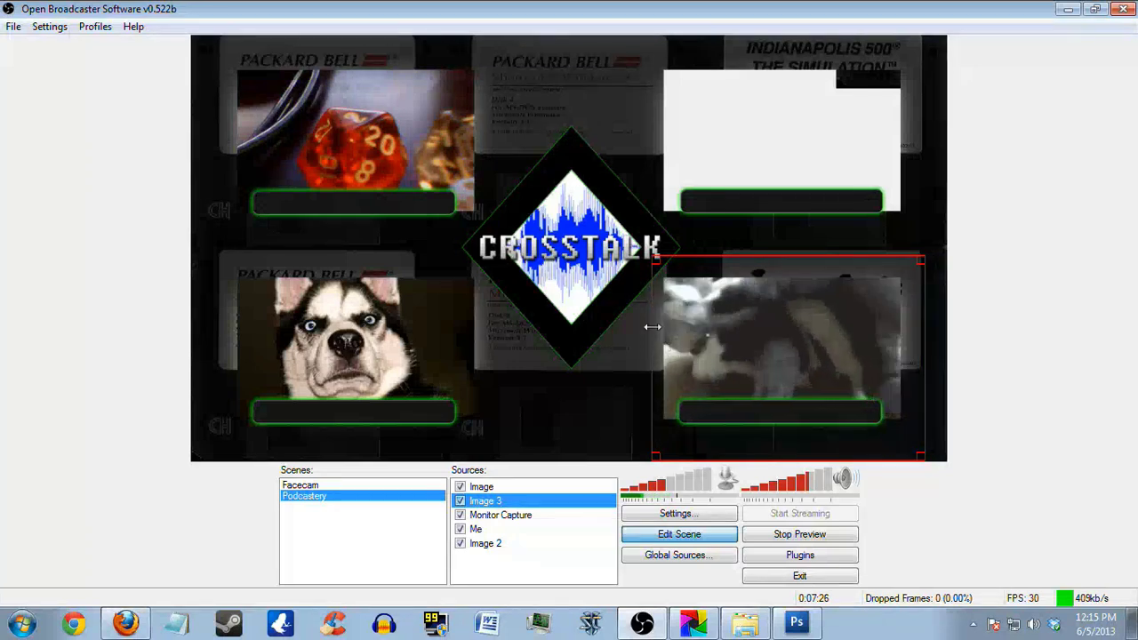
pyautogui.click(632, 317)
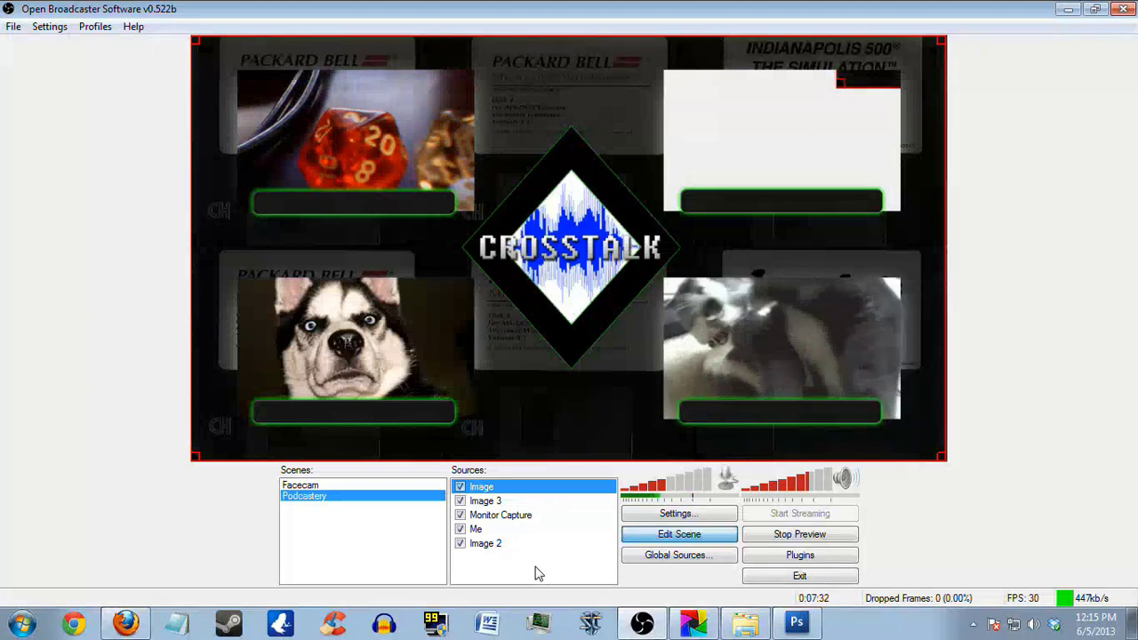
# - Switch to crosstalk.psd in Photoshop and, with Layer 1 selected, draw a 15 px radius rounded rectangle shape covering the whole canvas behind the overlay
pyautogui.click(819, 631)
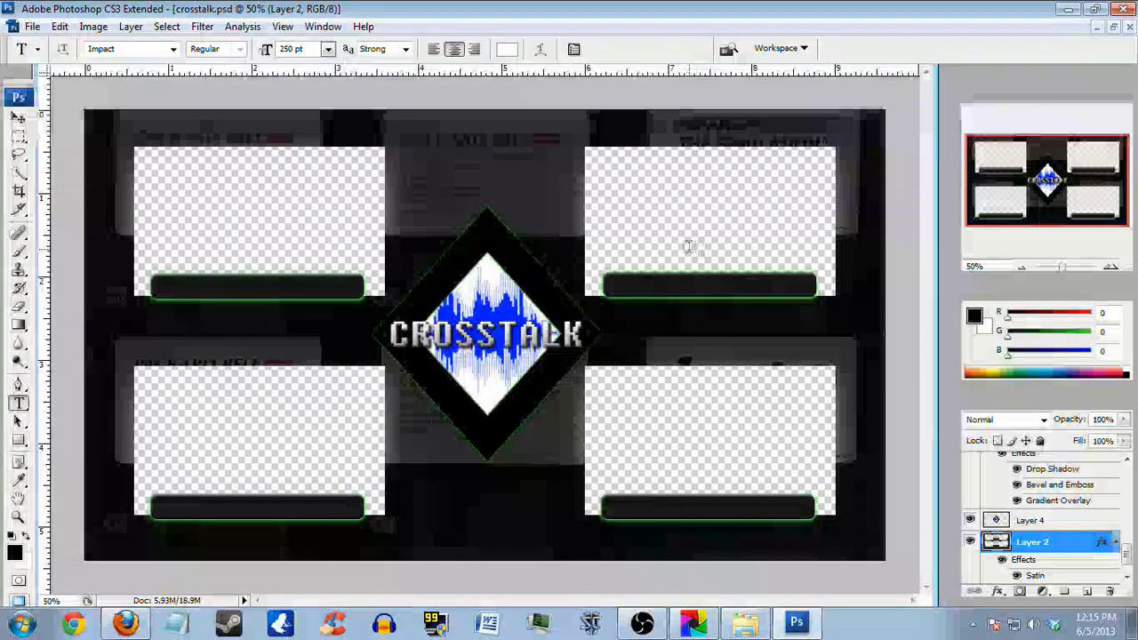
pyautogui.scroll(-1, 1085, 511)
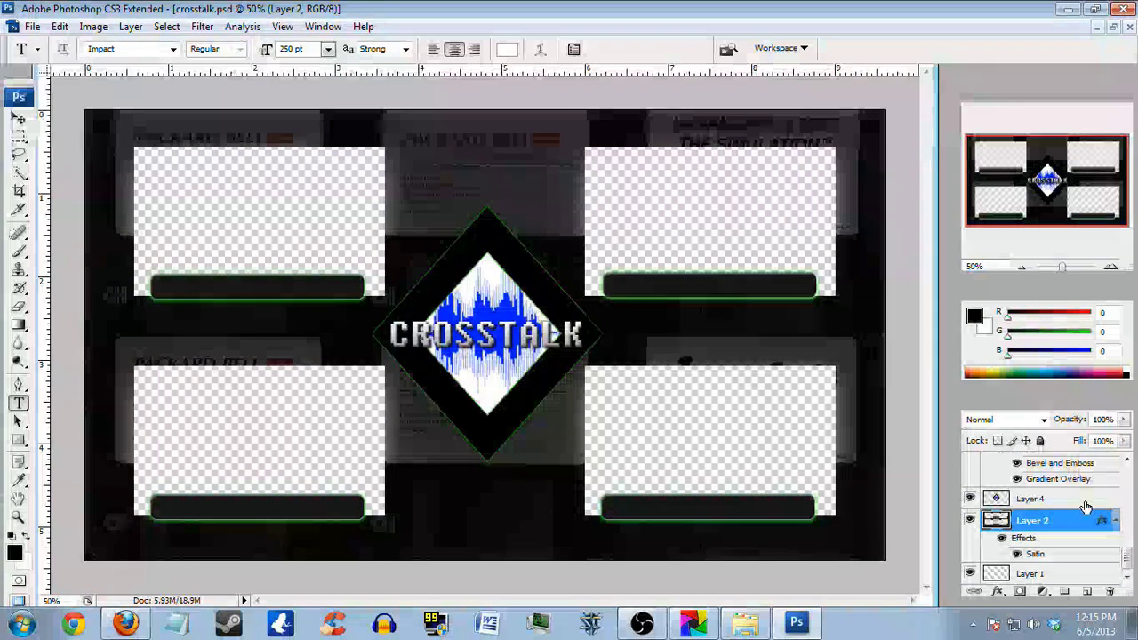
pyautogui.click(1075, 578)
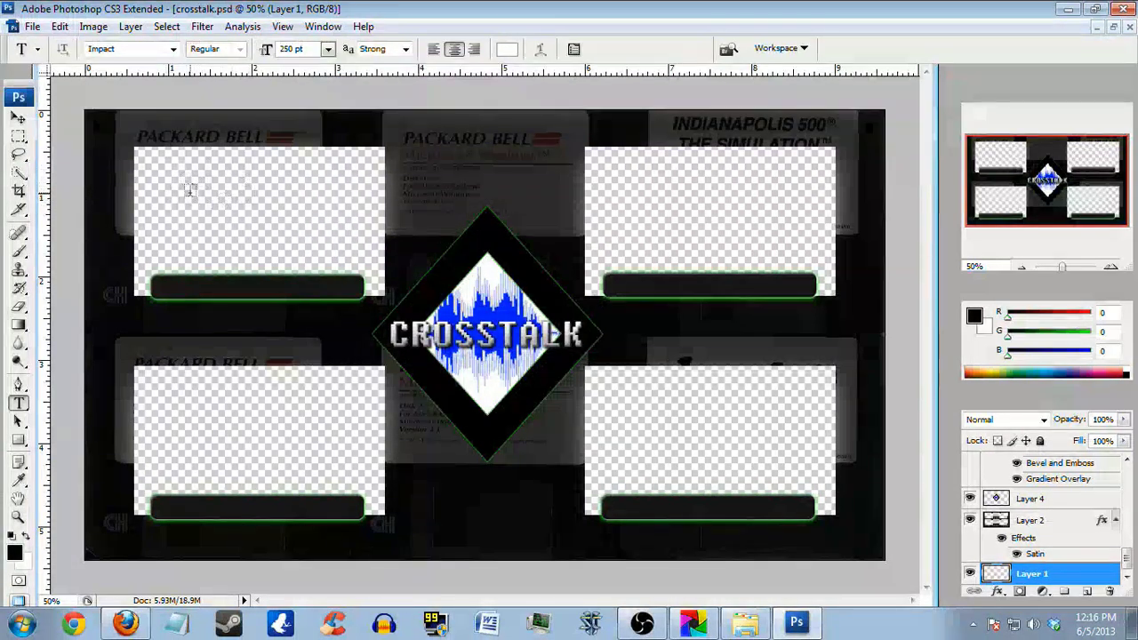
pyautogui.click(20, 440)
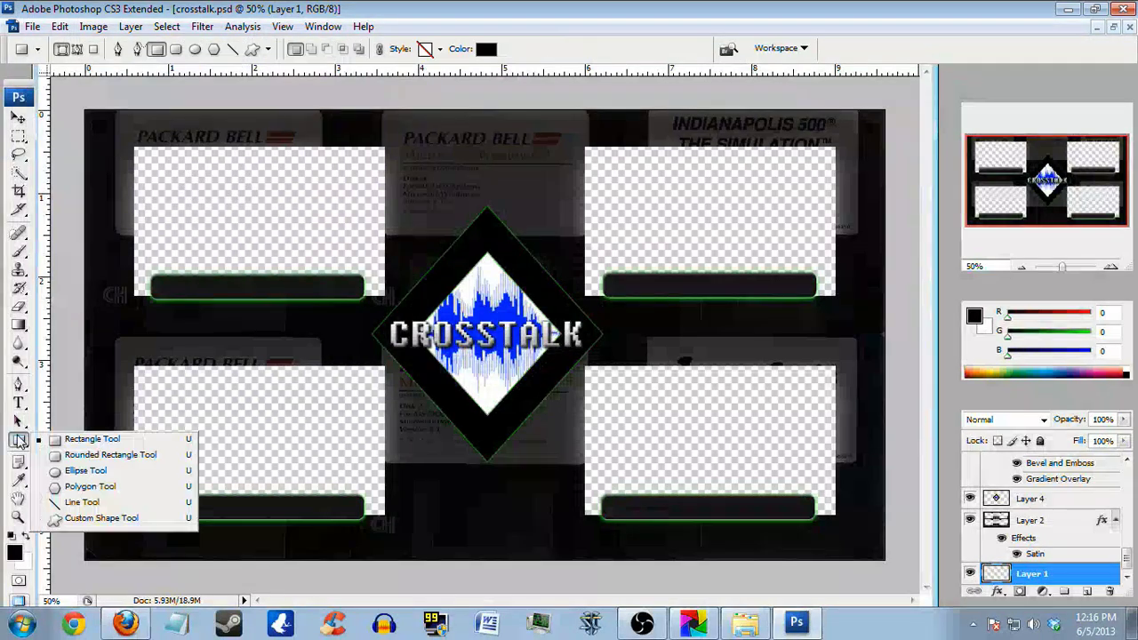
pyautogui.click(93, 455)
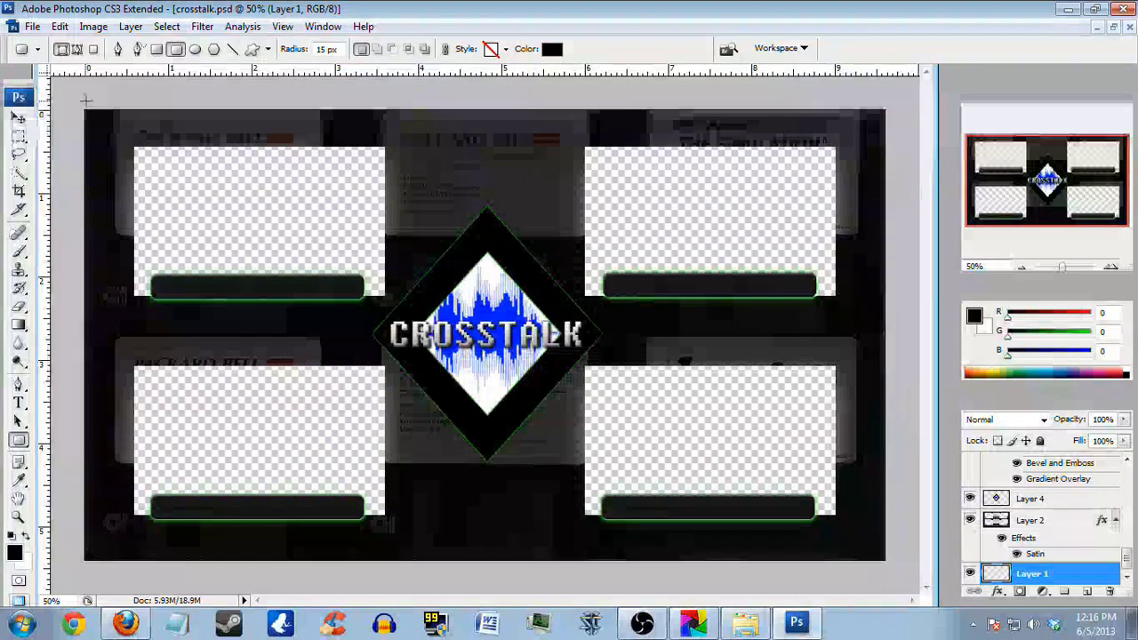
pyautogui.moveTo(72, 89); pyautogui.dragTo(894, 578)
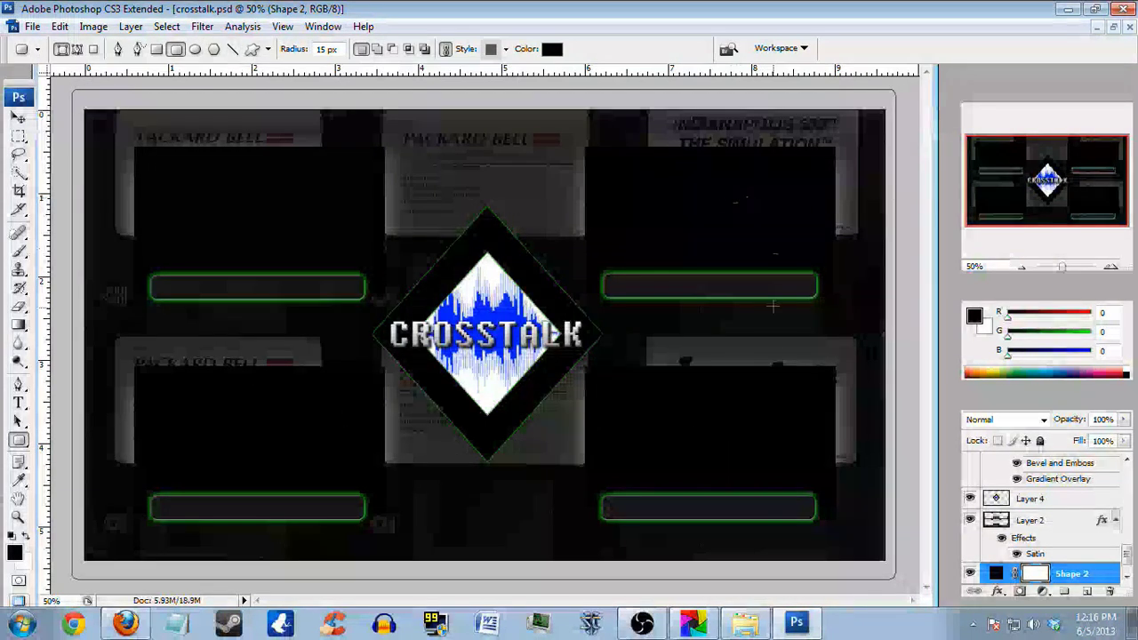
# - Recolour the rounded rectangle shape to magenta #af088a and switch back to Open Broadcaster Software
pyautogui.click(552, 49)
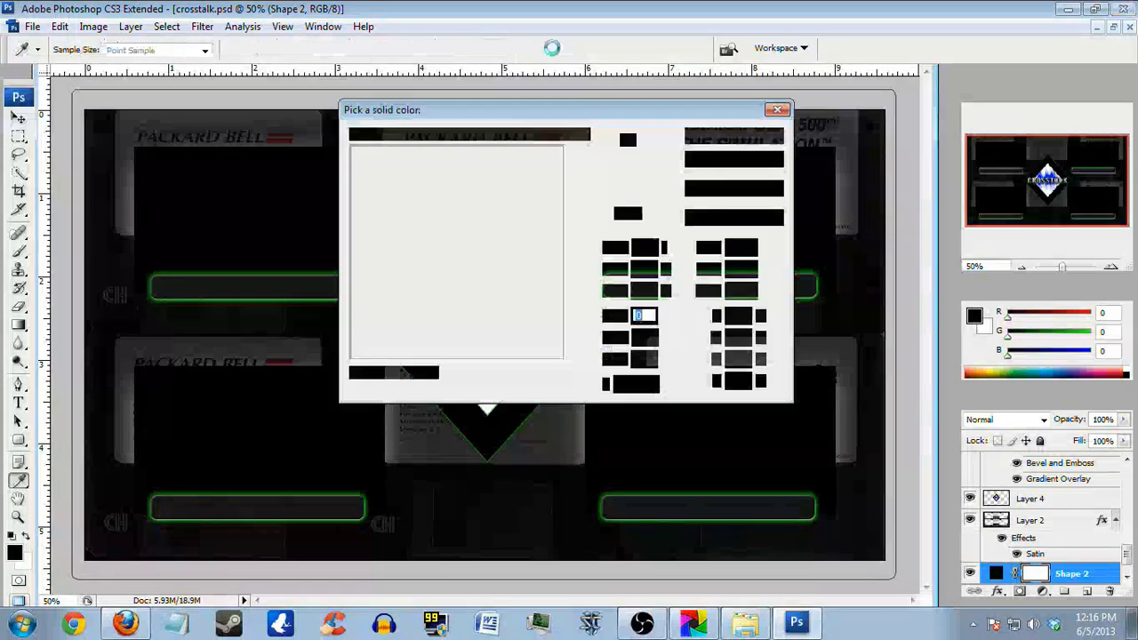
pyautogui.click(554, 213)
pyautogui.click(582, 302)
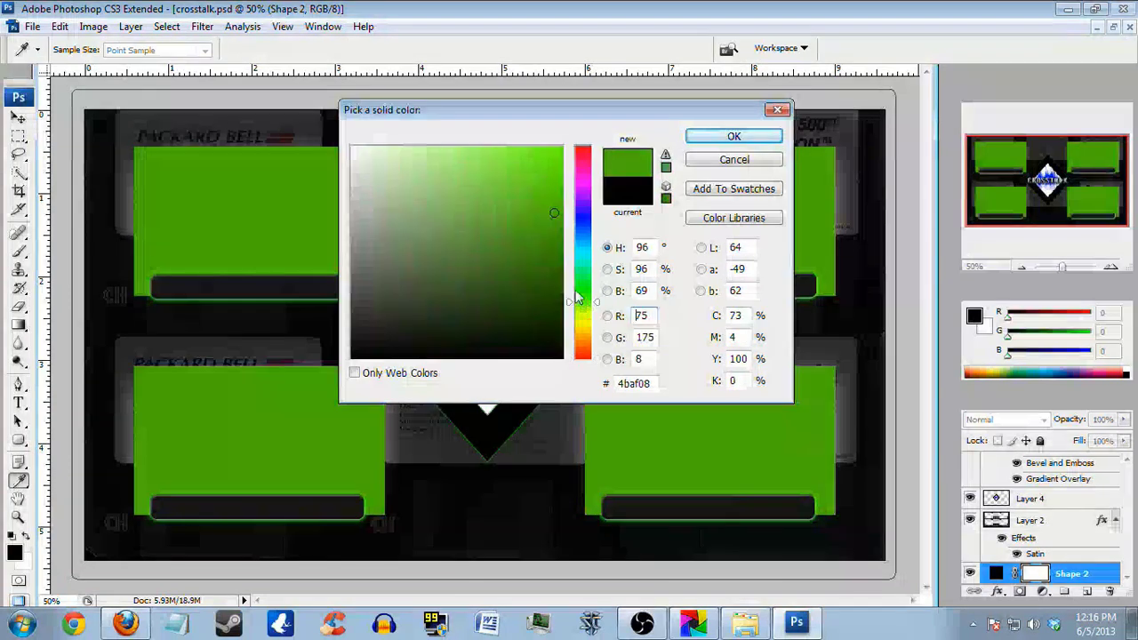
pyautogui.click(584, 217)
pyautogui.click(584, 174)
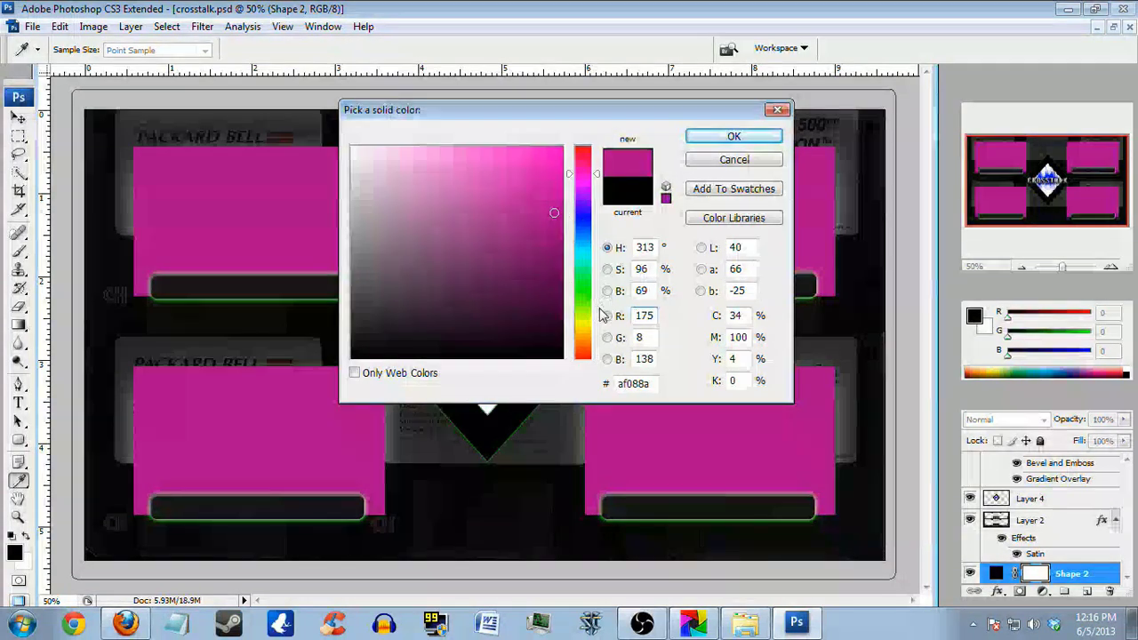
pyautogui.click(732, 138)
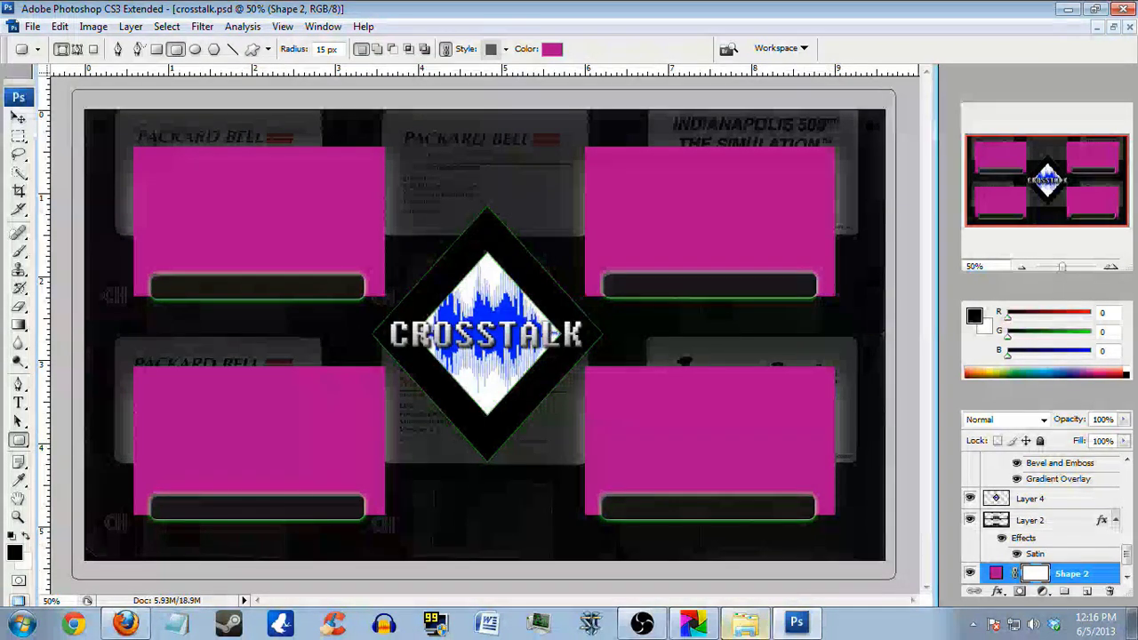
pyautogui.click(643, 624)
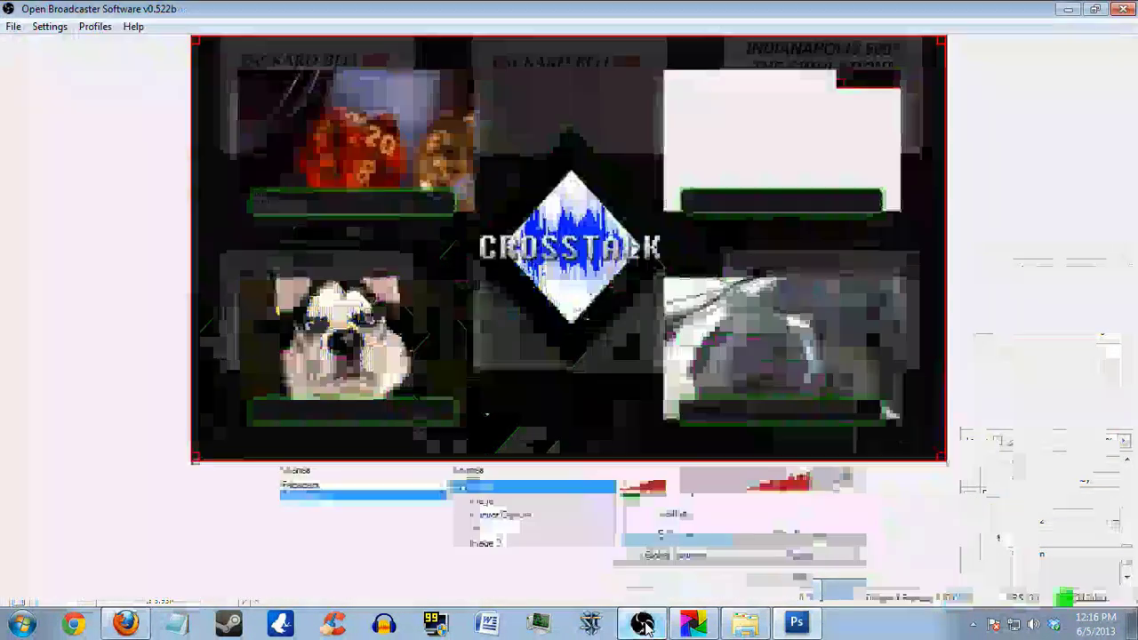